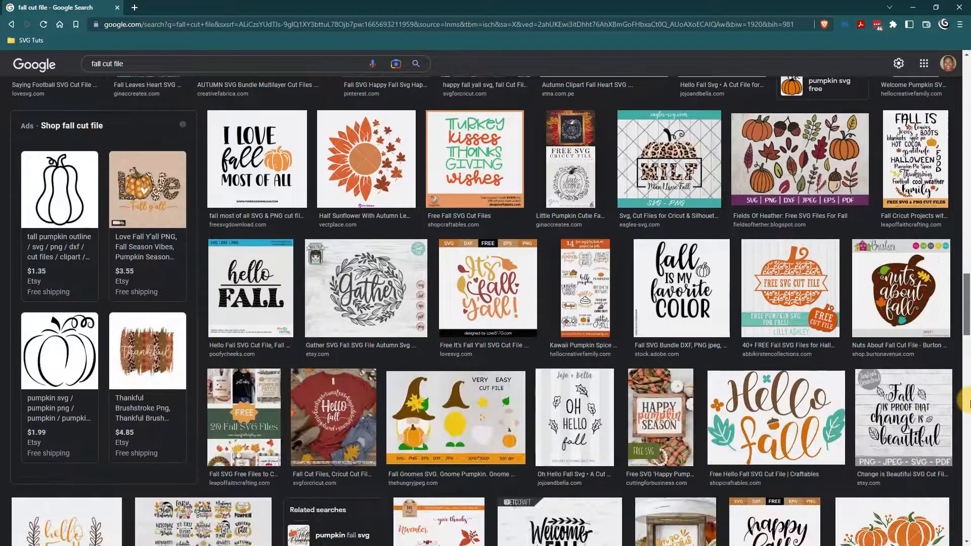
- Look through the image results for "fall cut file" designs
{"action": "scroll", "coordinate": [968, 405], "scroll_direction": "down", "scroll_amount": 1}
{"action": "left_click_drag", "start_coordinate": [970, 410], "coordinate": [968, 423]}
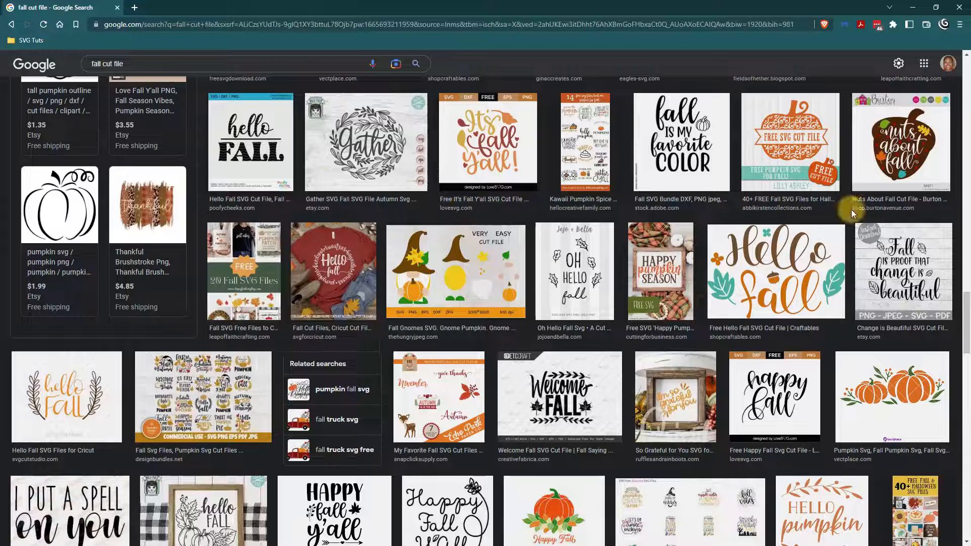
{"action": "left_click_drag", "start_coordinate": [967, 320], "coordinate": [954, 152]}
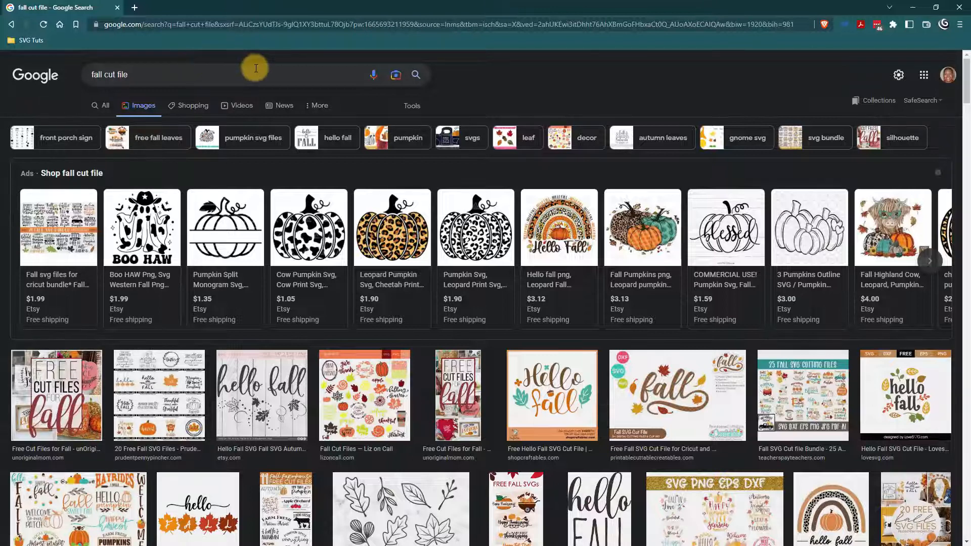
- Search the images for "hey fall hey" and look through the matching designs
{"action": "left_click_drag", "start_coordinate": [158, 71], "coordinate": [95, 76]}
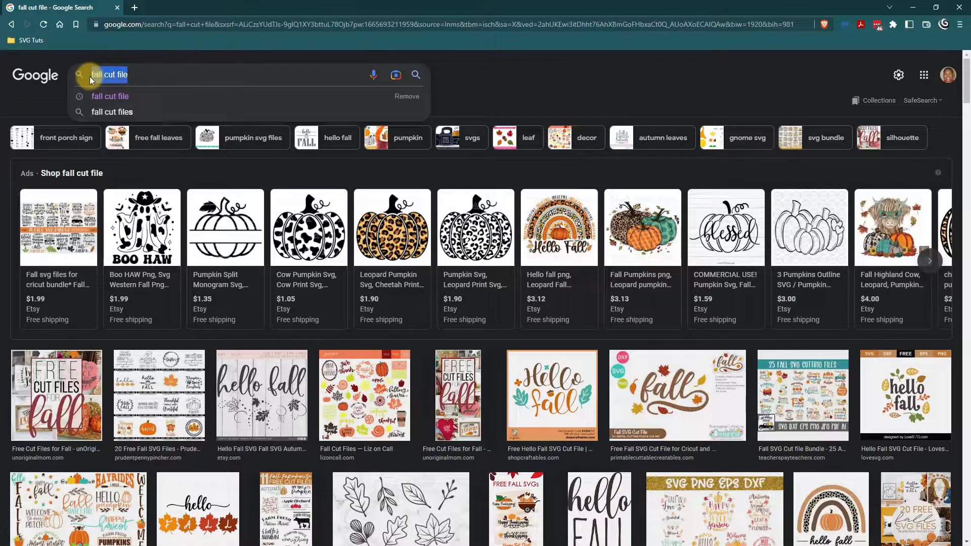
{"action": "type", "text": "hey fall hey"}
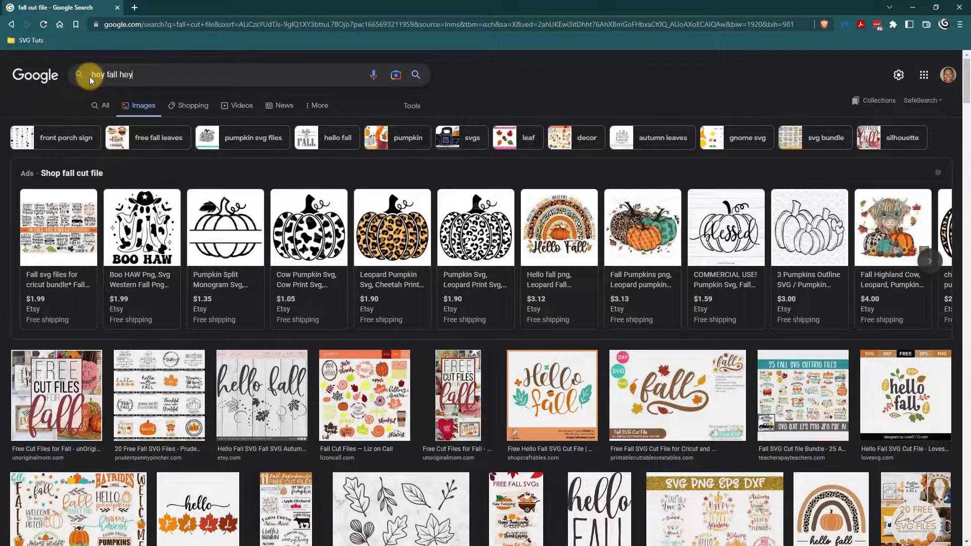
{"action": "key", "text": "Return"}
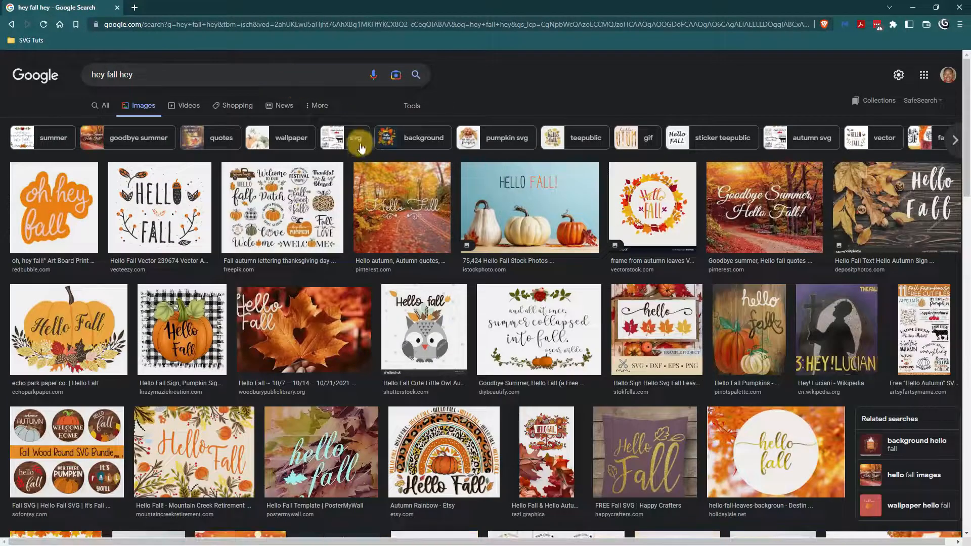
{"action": "left_click_drag", "start_coordinate": [967, 129], "coordinate": [968, 323]}
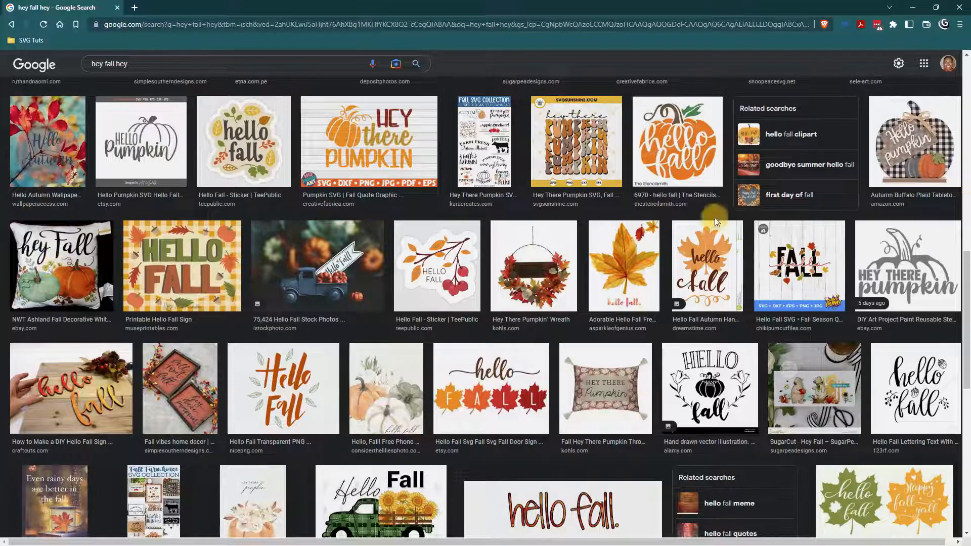
{"action": "left_click_drag", "start_coordinate": [969, 306], "coordinate": [946, 173]}
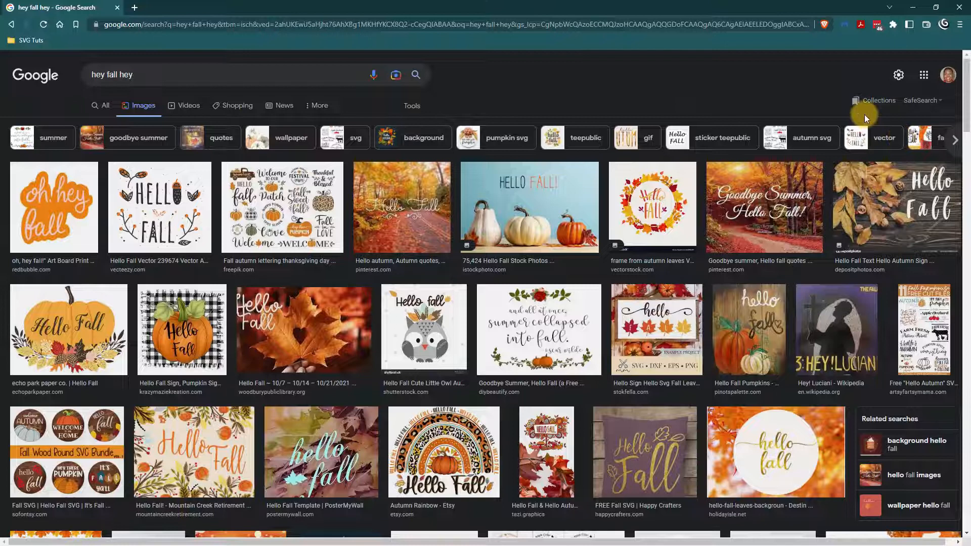
- View the Seamless Pattern Autumn Leaves and Pumpkin with Autumnal Flowers product pages on Creative Fabrica
{"action": "left_click", "coordinate": [57, 30]}
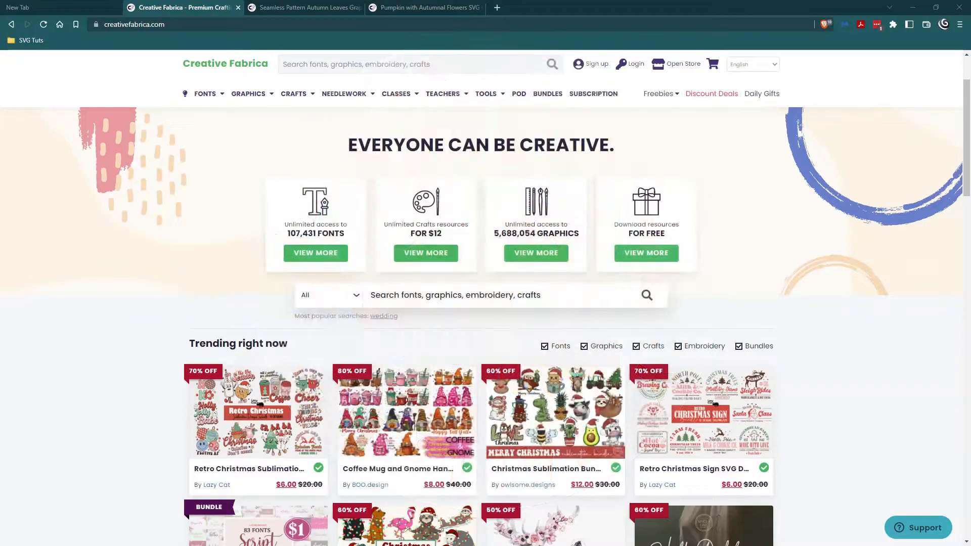
{"action": "mouse_move", "coordinate": [198, 93]}
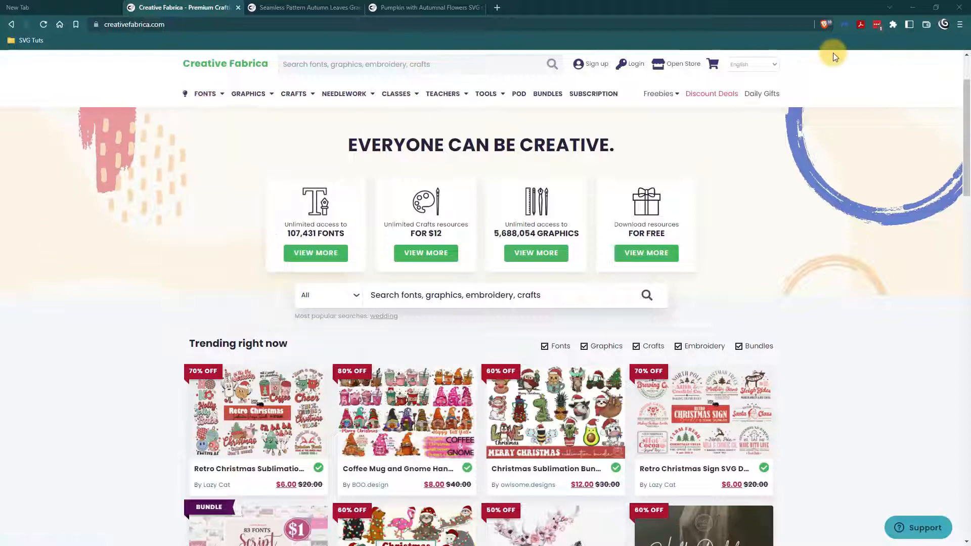
{"action": "left_click", "coordinate": [311, 10]}
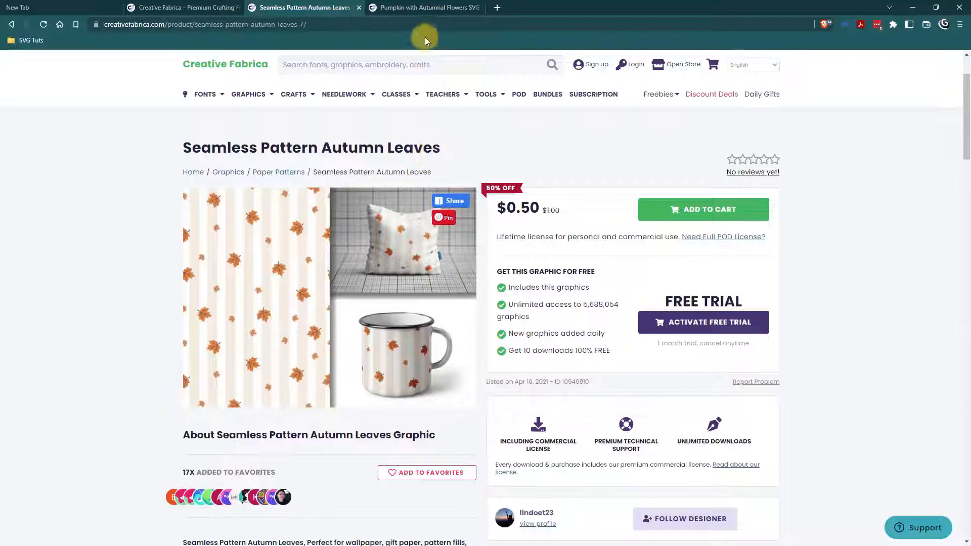
{"action": "left_click", "coordinate": [426, 7]}
{"action": "mouse_move", "coordinate": [404, 105]}
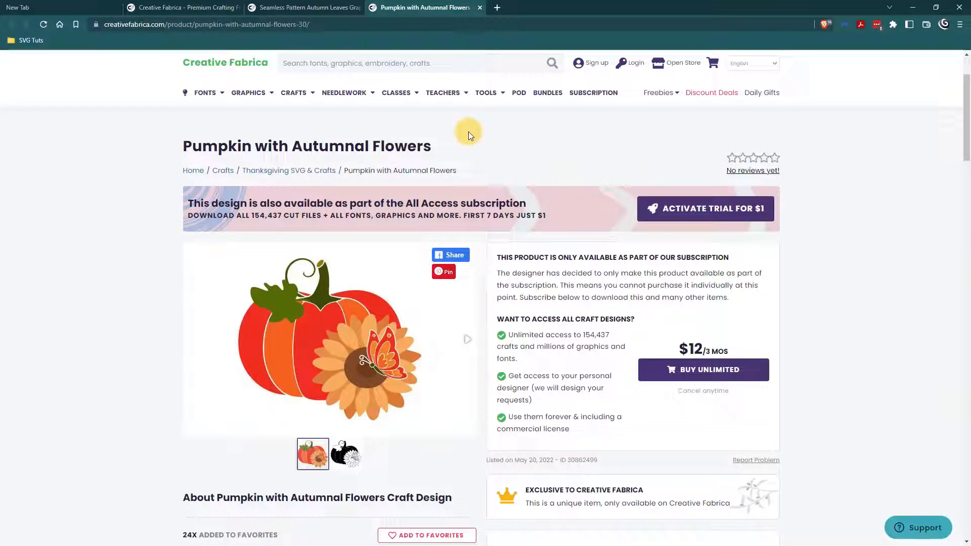
{"action": "left_click", "coordinate": [296, 5]}
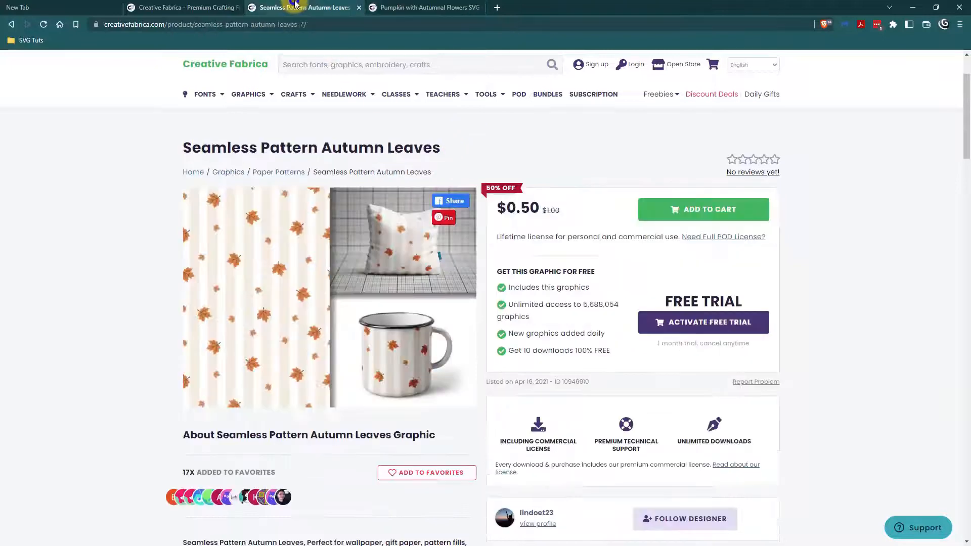
- Review the downloaded assets in the Hey Fall Hey folder with the Name column widened, and close the folder window
{"action": "left_click_drag", "start_coordinate": [1, 56], "coordinate": [602, 76]}
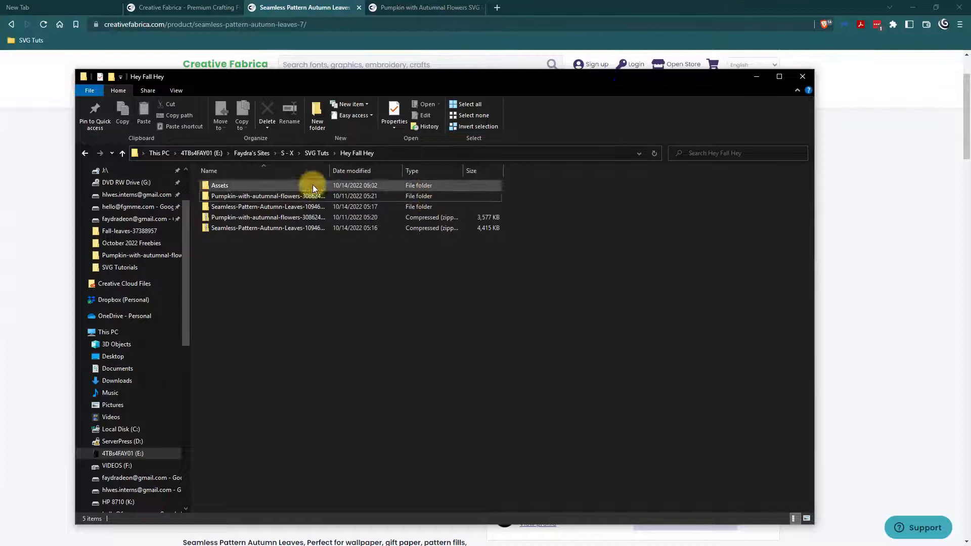
{"action": "left_click_drag", "start_coordinate": [329, 172], "coordinate": [358, 175]}
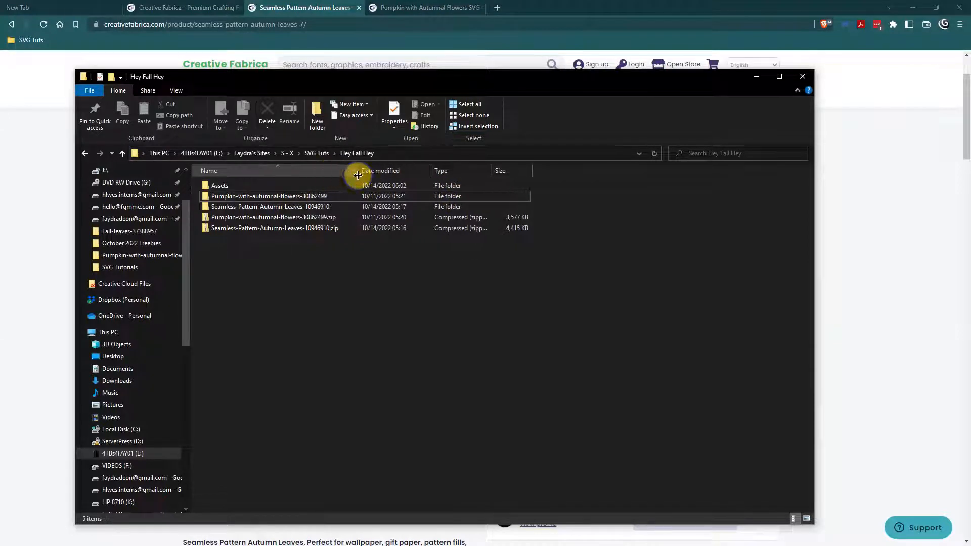
{"action": "left_click", "coordinate": [800, 76]}
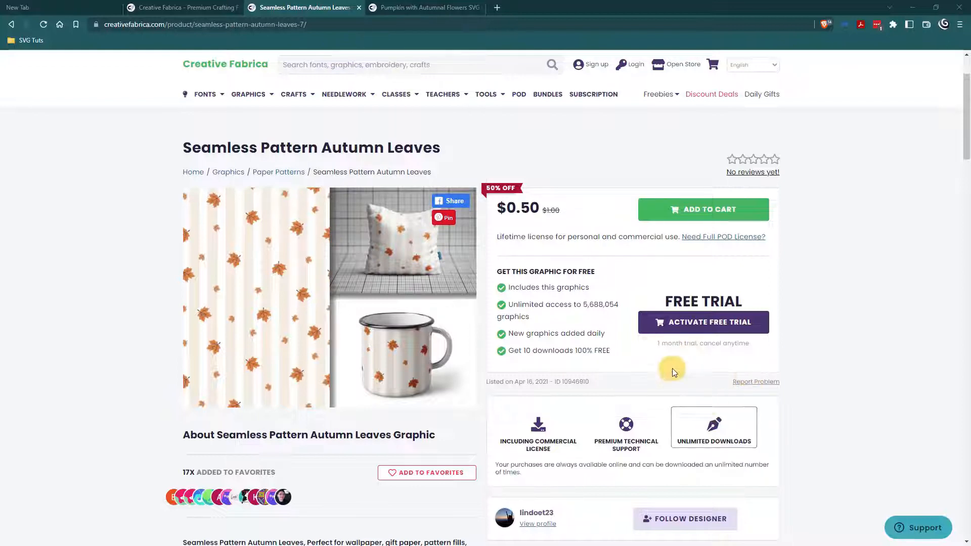
- Check the trial and subscription offers on the pumpkin and autumn leaves product pages
{"action": "left_click", "coordinate": [415, 9]}
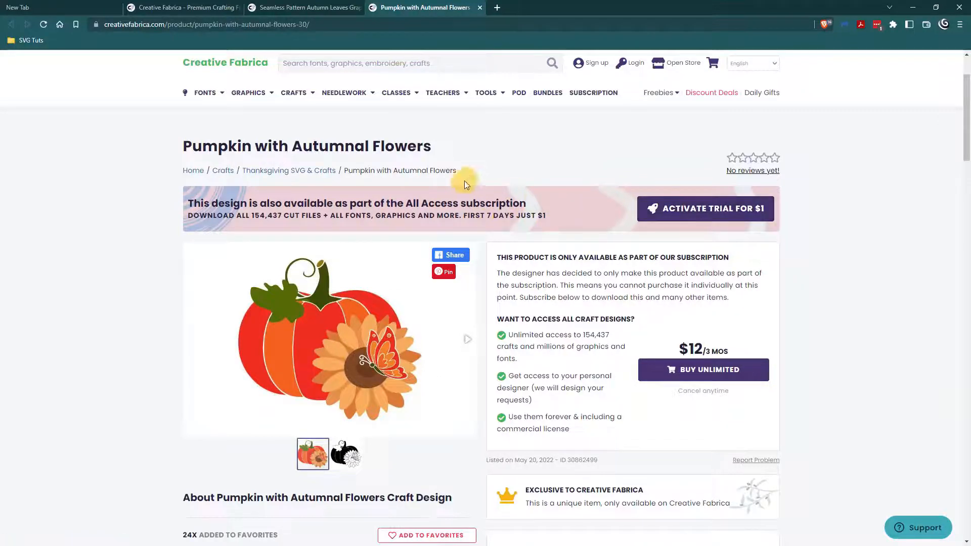
{"action": "left_click", "coordinate": [331, 9]}
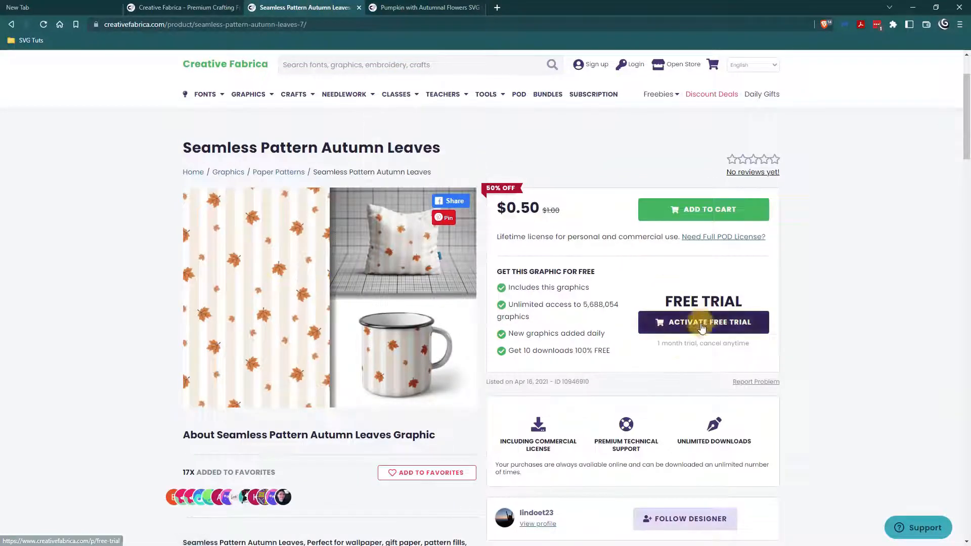
{"action": "left_click", "coordinate": [413, 8]}
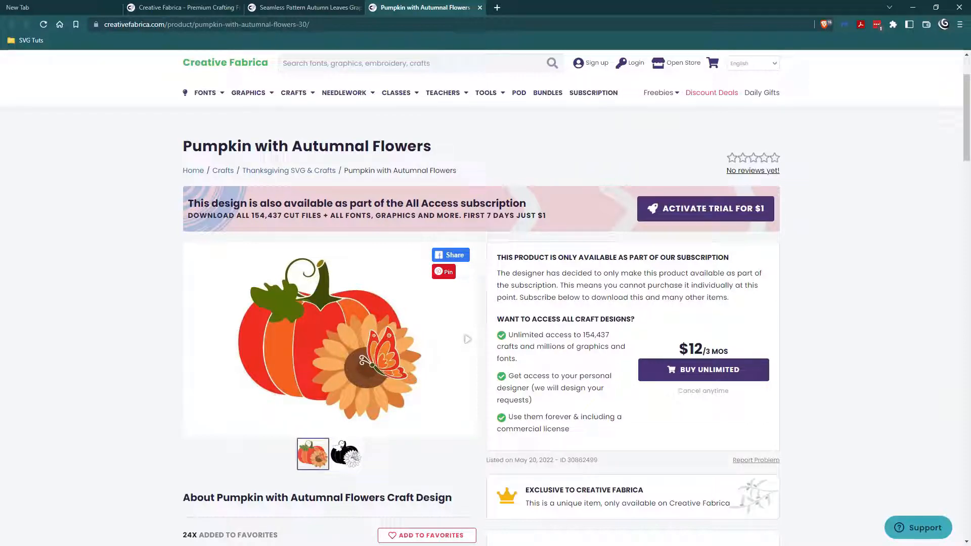
- Examine the yearly All Access offer on the Creative Fabrica home page and revisit both product pages
{"action": "left_click", "coordinate": [188, 9]}
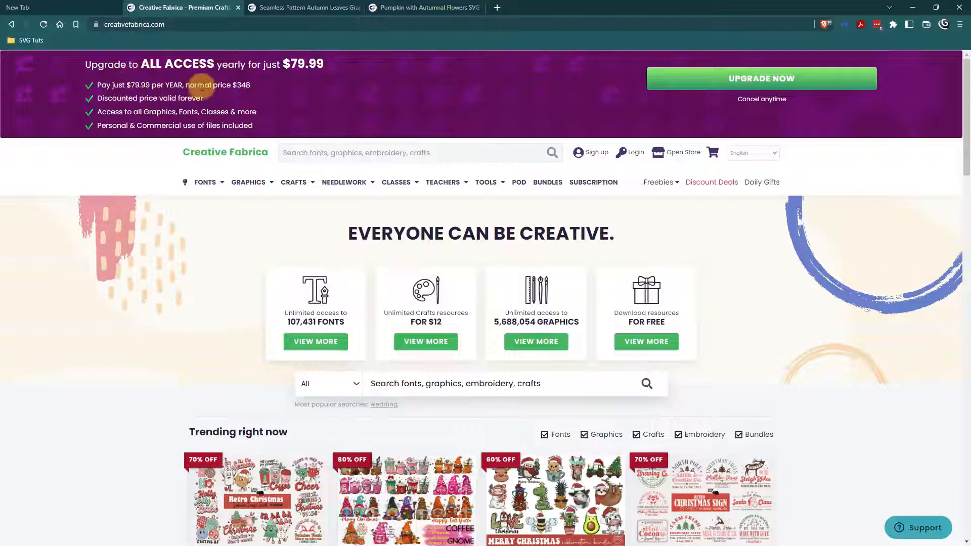
{"action": "left_click_drag", "start_coordinate": [251, 86], "coordinate": [232, 85]}
{"action": "left_click_drag", "start_coordinate": [150, 86], "coordinate": [125, 86]}
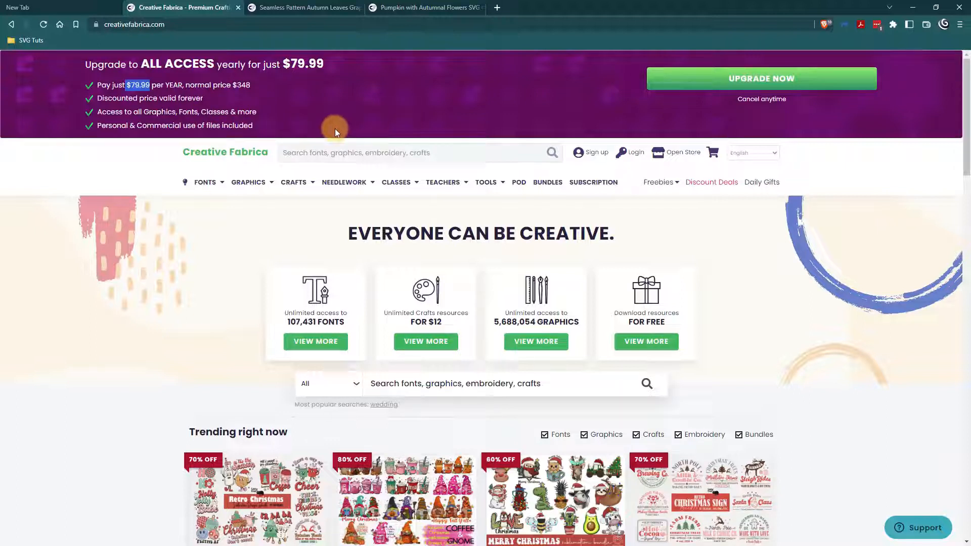
{"action": "left_click_drag", "start_coordinate": [324, 64], "coordinate": [281, 64]}
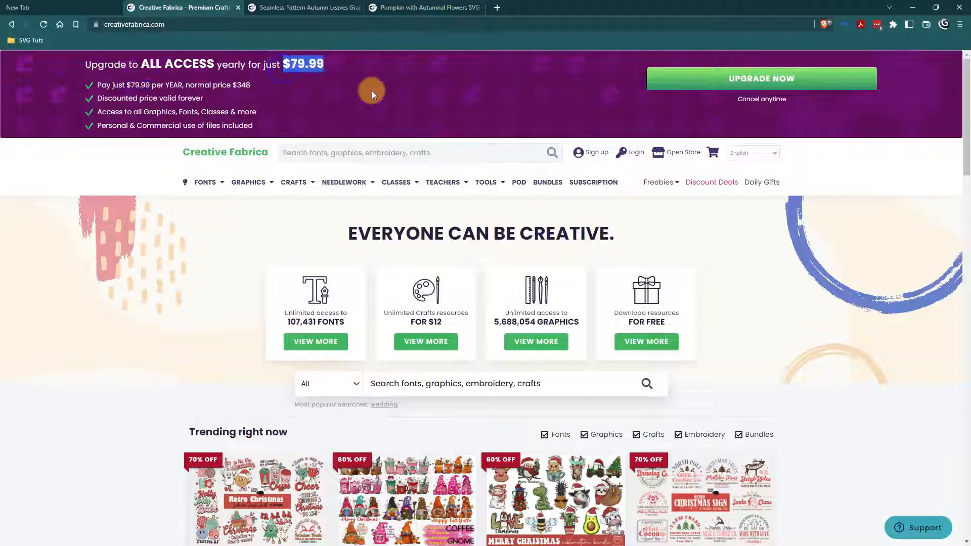
{"action": "left_click", "coordinate": [314, 7]}
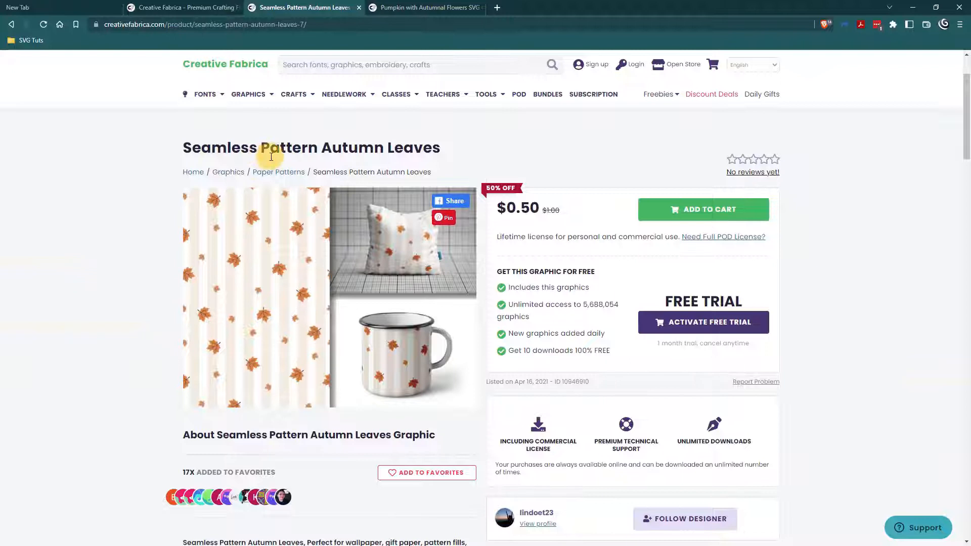
{"action": "left_click", "coordinate": [427, 6]}
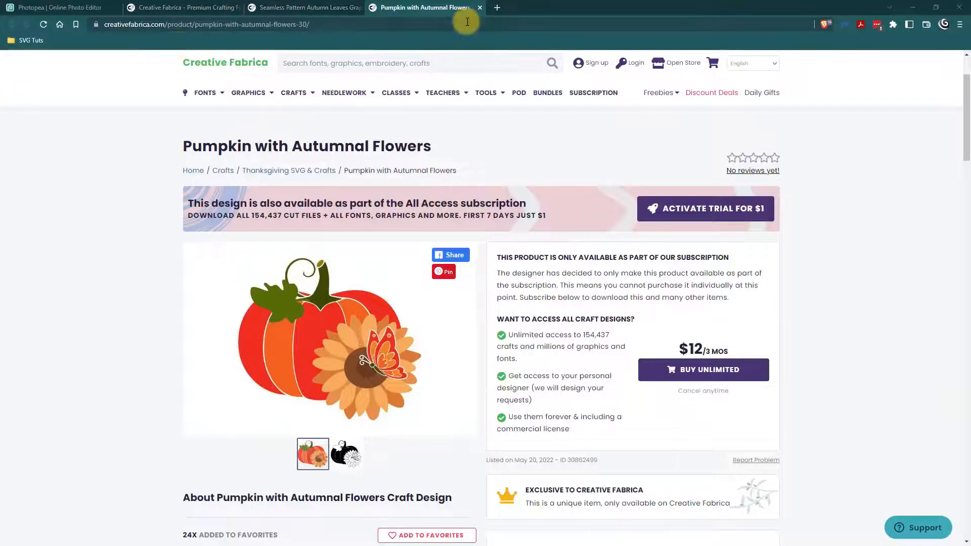
- Close the three Creative Fabrica pages and open the autumn leaves pattern file 331-ai.psd in Photopea
{"action": "left_click", "coordinate": [479, 8]}
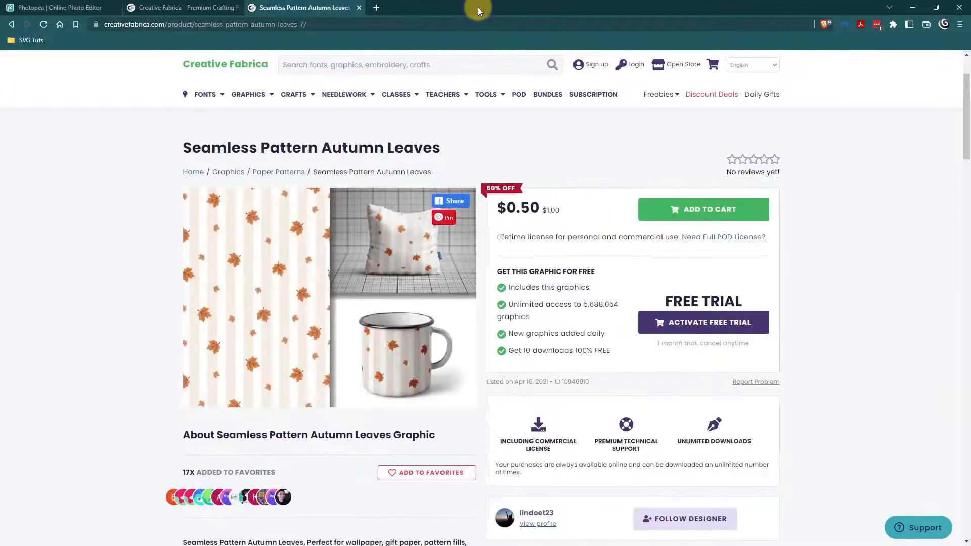
{"action": "left_click", "coordinate": [359, 8]}
{"action": "left_click", "coordinate": [238, 8]}
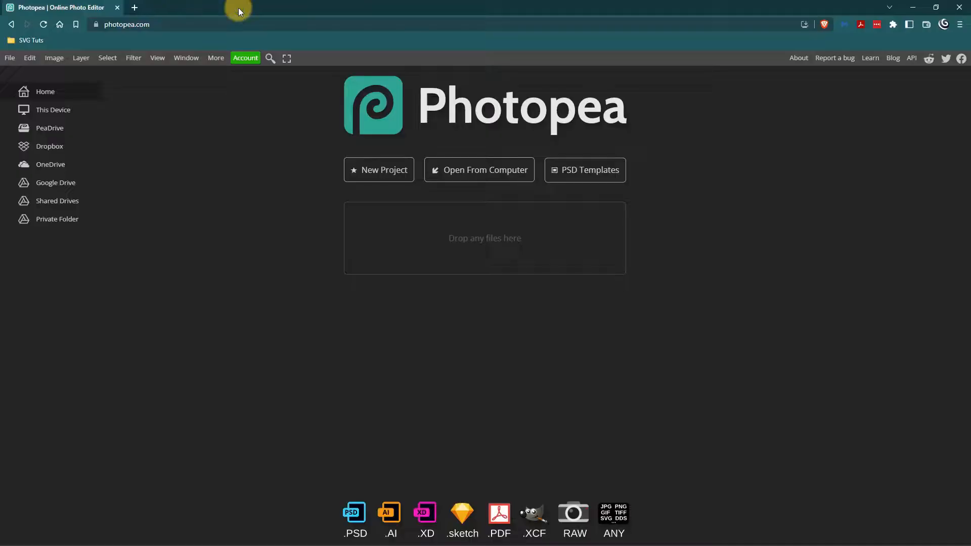
{"action": "left_click", "coordinate": [70, 7]}
{"action": "left_click_drag", "start_coordinate": [0, 48], "coordinate": [425, 47]}
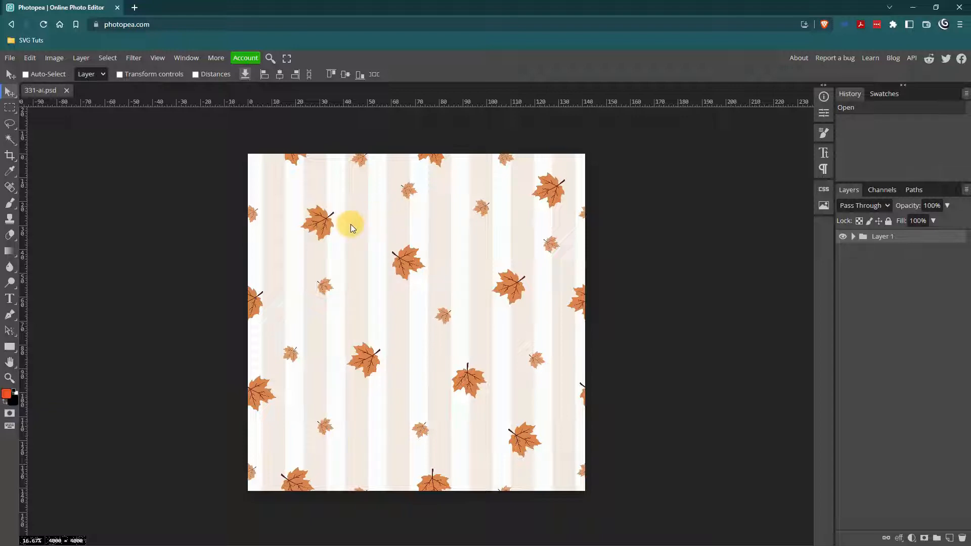
- Expand Layer 1 and its Clip Group and hide every leaf group, keeping only the stripes group and the white background path shown
{"action": "left_click", "coordinate": [854, 238]}
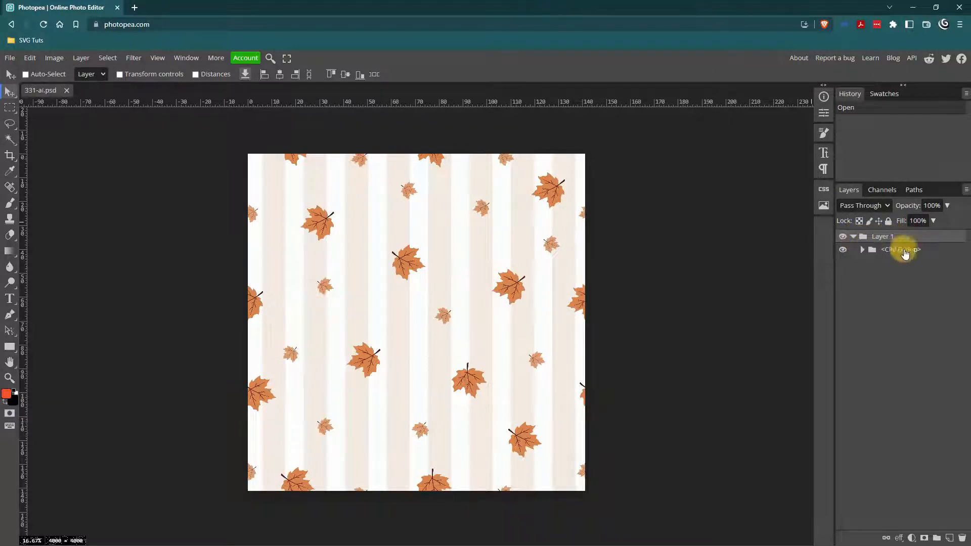
{"action": "left_click", "coordinate": [862, 250]}
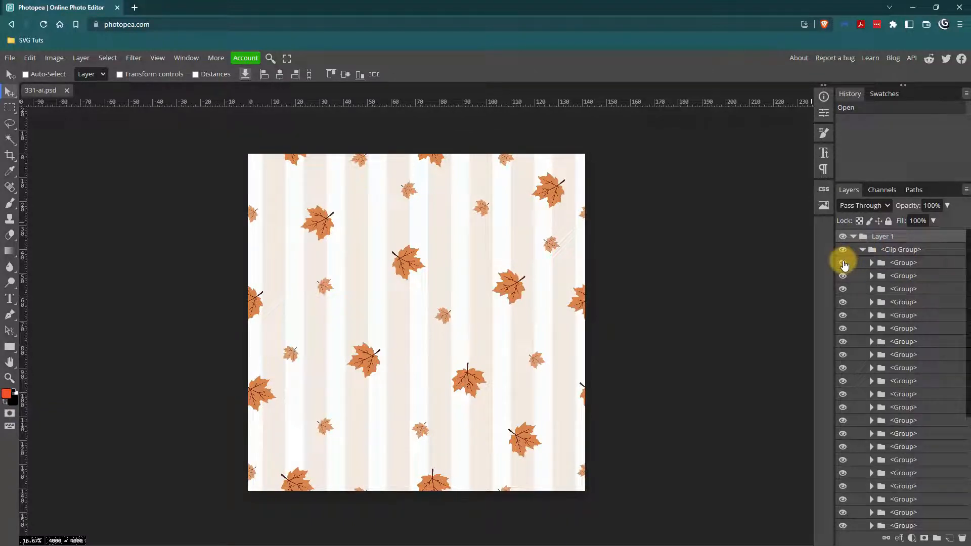
{"action": "left_click_drag", "start_coordinate": [843, 263], "coordinate": [844, 272]}
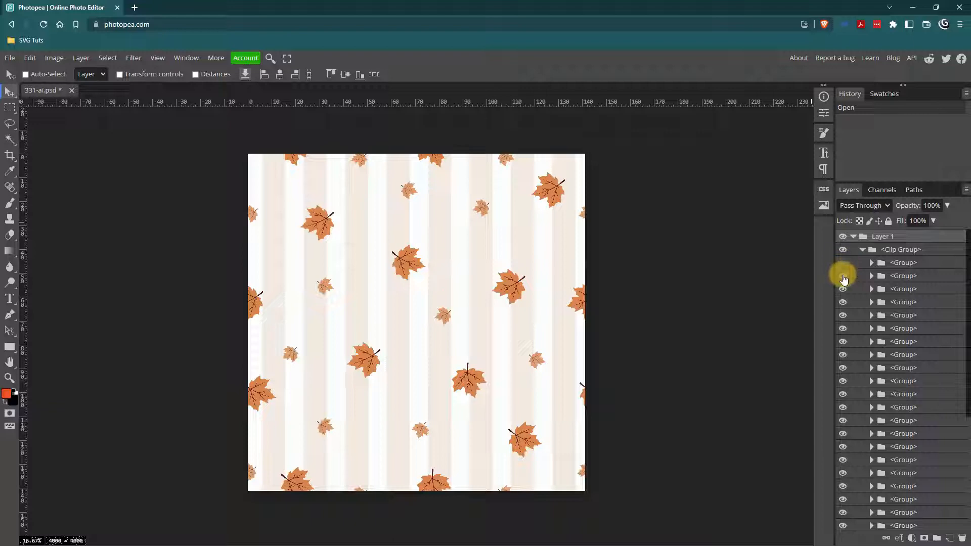
{"action": "left_click", "coordinate": [842, 289]}
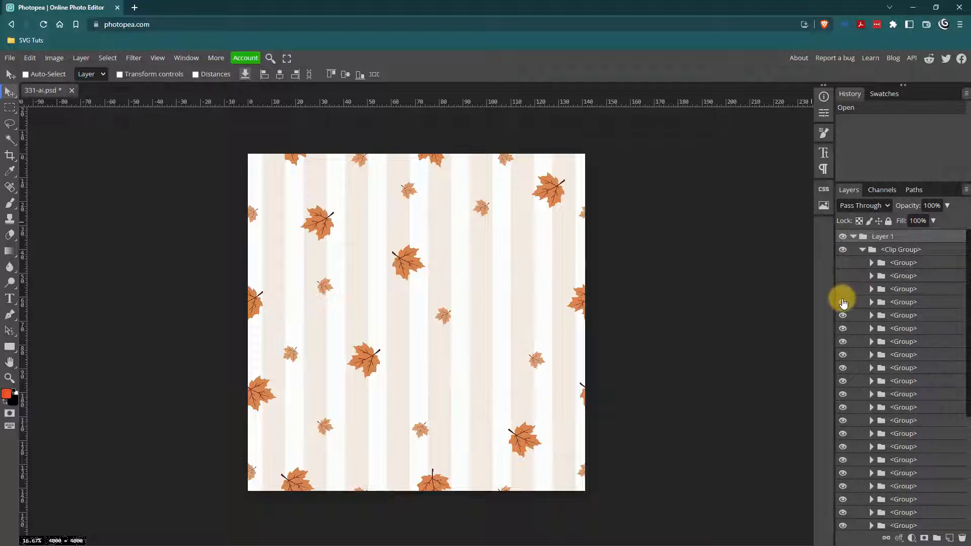
{"action": "left_click", "coordinate": [842, 302]}
{"action": "left_click", "coordinate": [843, 316]}
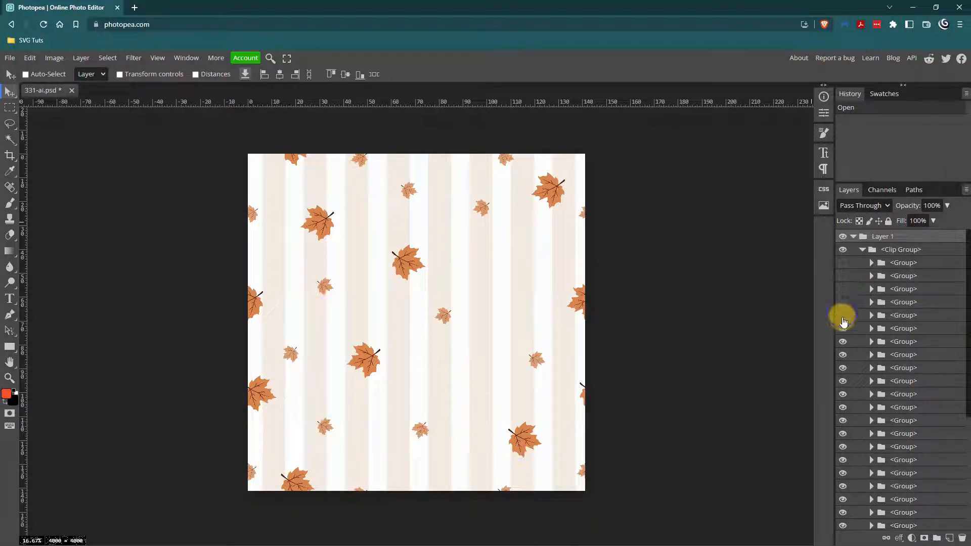
{"action": "left_click", "coordinate": [842, 329]}
{"action": "left_click", "coordinate": [843, 342]}
{"action": "left_click", "coordinate": [842, 354]}
{"action": "left_click", "coordinate": [843, 365]}
{"action": "left_click", "coordinate": [842, 380]}
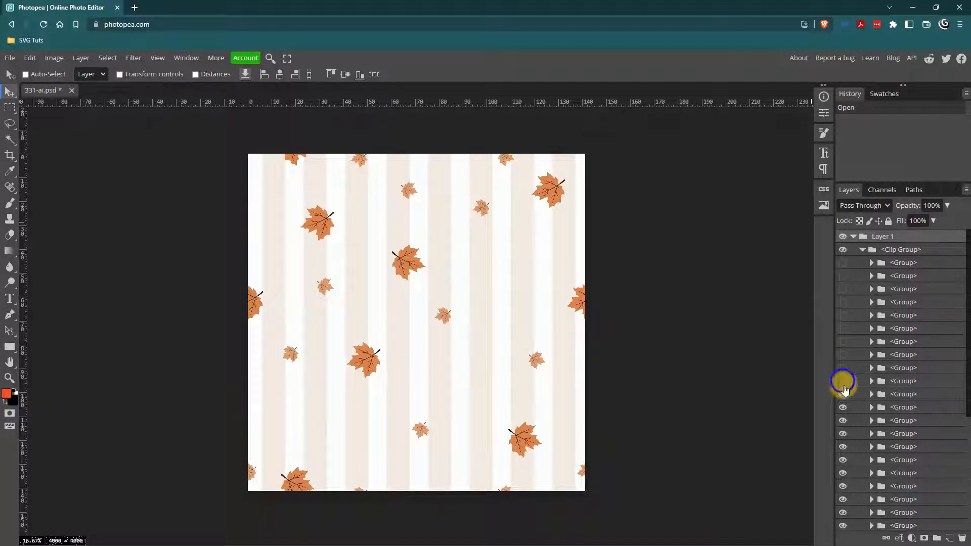
{"action": "left_click", "coordinate": [843, 396]}
{"action": "left_click", "coordinate": [842, 408]}
{"action": "left_click", "coordinate": [841, 422]}
{"action": "left_click", "coordinate": [842, 434]}
{"action": "left_click", "coordinate": [842, 447]}
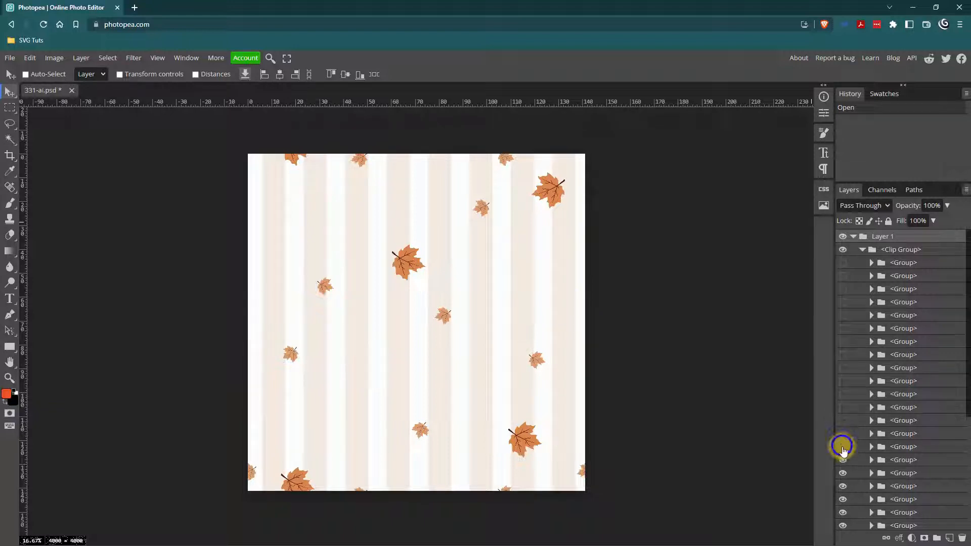
{"action": "left_click", "coordinate": [842, 459]}
{"action": "left_click", "coordinate": [842, 473]}
{"action": "left_click", "coordinate": [843, 486]}
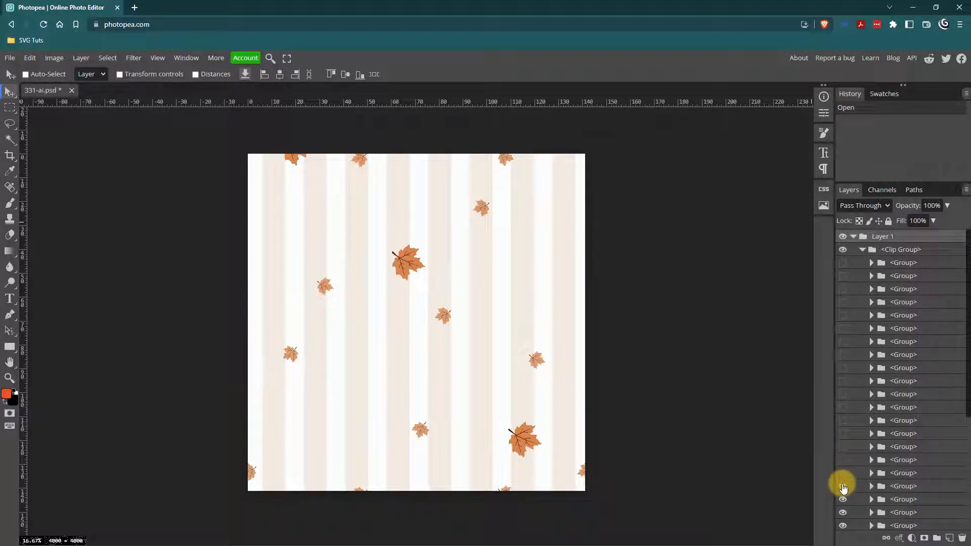
{"action": "left_click_drag", "start_coordinate": [965, 403], "coordinate": [967, 529]}
{"action": "left_click", "coordinate": [842, 318]}
{"action": "left_click", "coordinate": [847, 332]}
{"action": "left_click", "coordinate": [841, 345]}
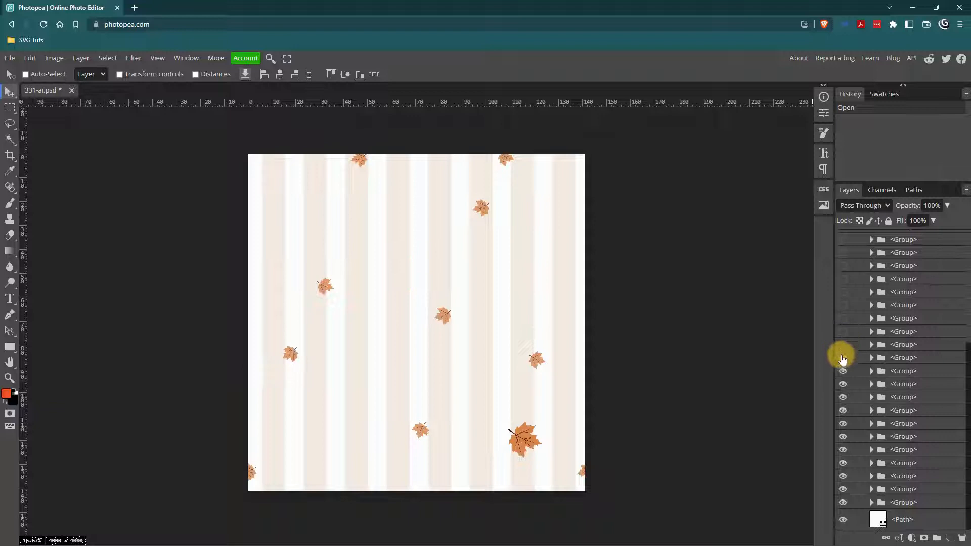
{"action": "left_click", "coordinate": [841, 358]}
{"action": "left_click", "coordinate": [841, 384]}
{"action": "left_click", "coordinate": [841, 397]}
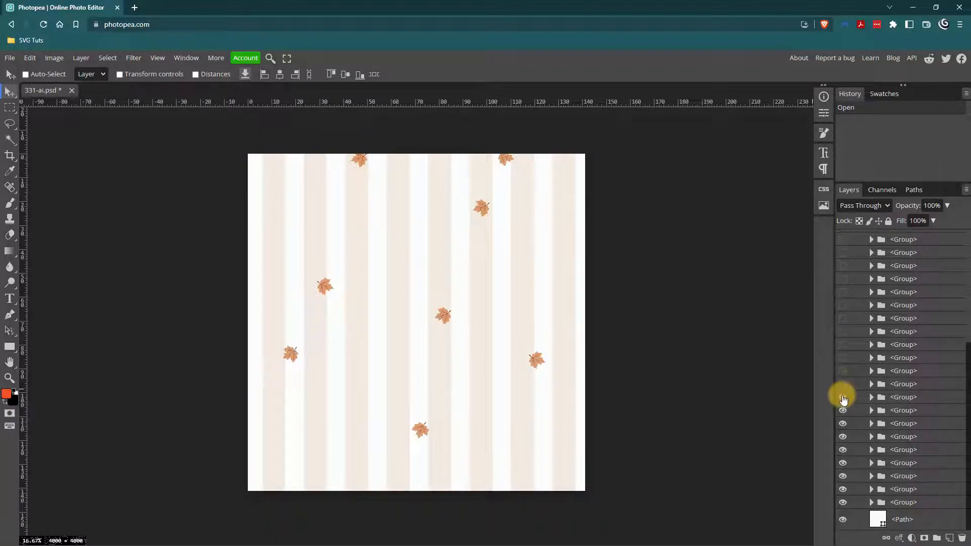
{"action": "left_click", "coordinate": [841, 410]}
{"action": "left_click", "coordinate": [841, 423]}
{"action": "left_click", "coordinate": [841, 436]}
{"action": "left_click", "coordinate": [842, 450]}
{"action": "left_click", "coordinate": [841, 463]}
{"action": "left_click", "coordinate": [843, 476]}
{"action": "left_click", "coordinate": [843, 488]}
{"action": "left_click", "coordinate": [843, 500]}
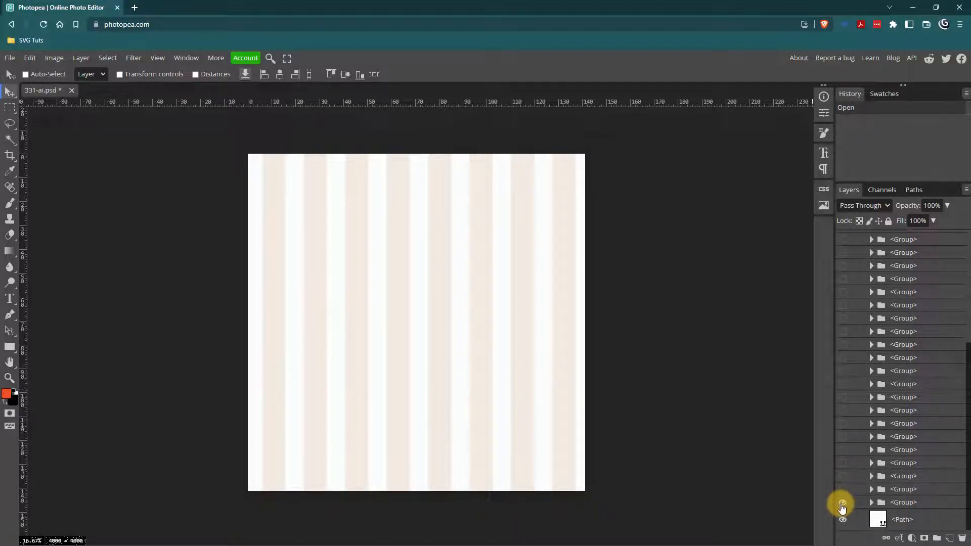
- Hide and show again the stripes group and the white background path to check what each contributes
{"action": "left_click", "coordinate": [842, 504]}
{"action": "left_click", "coordinate": [843, 504]}
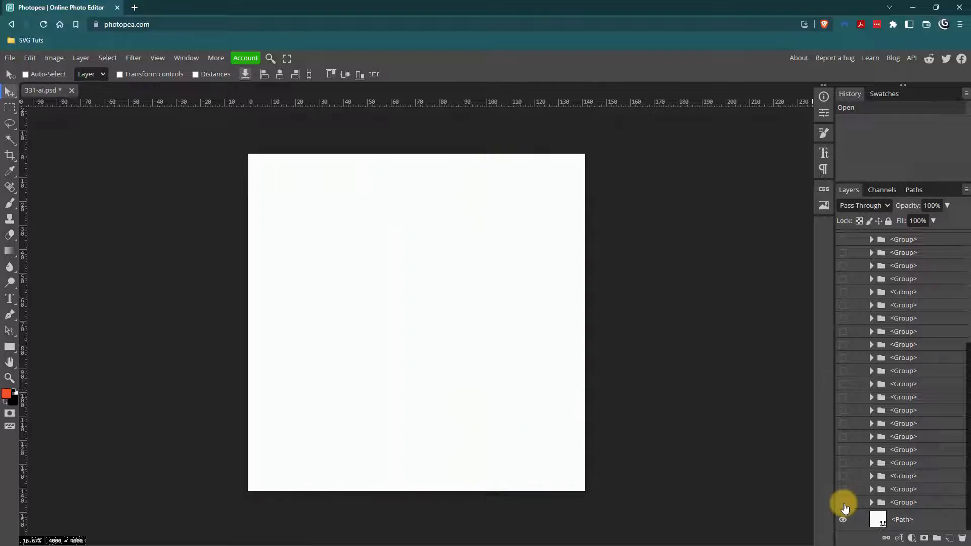
{"action": "left_click", "coordinate": [843, 504]}
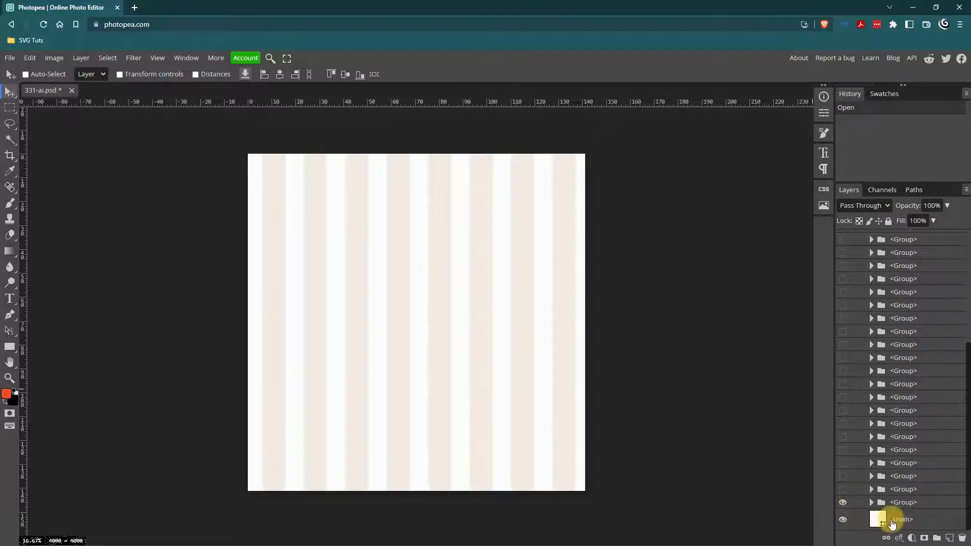
{"action": "left_click", "coordinate": [841, 521]}
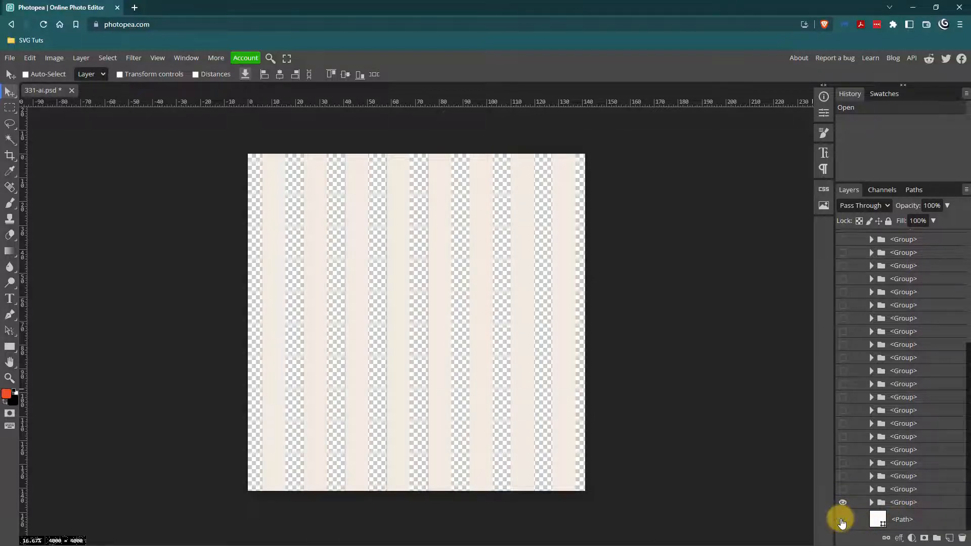
{"action": "left_click", "coordinate": [841, 521]}
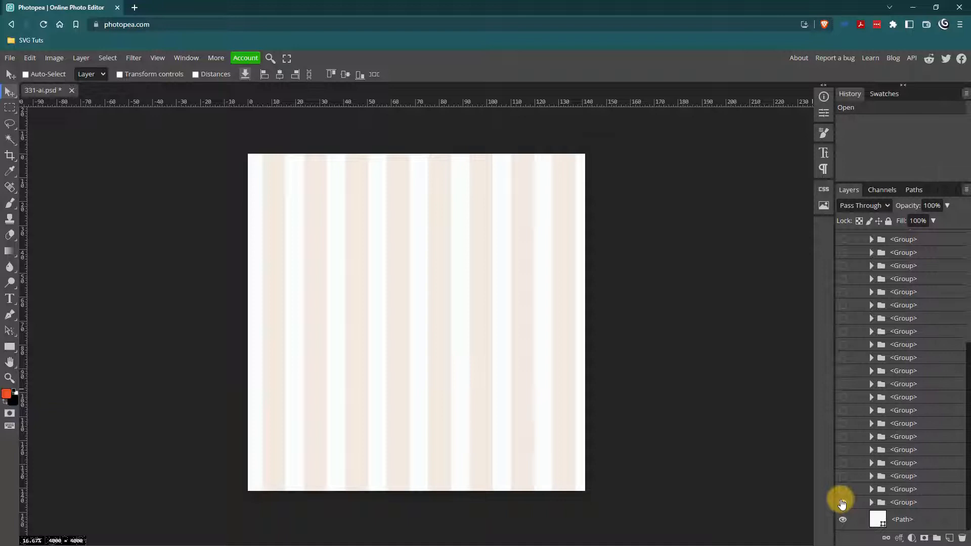
- Show four of the leaf groups briefly over the stripes and hide them again
{"action": "left_click", "coordinate": [843, 372]}
{"action": "left_click", "coordinate": [842, 397]}
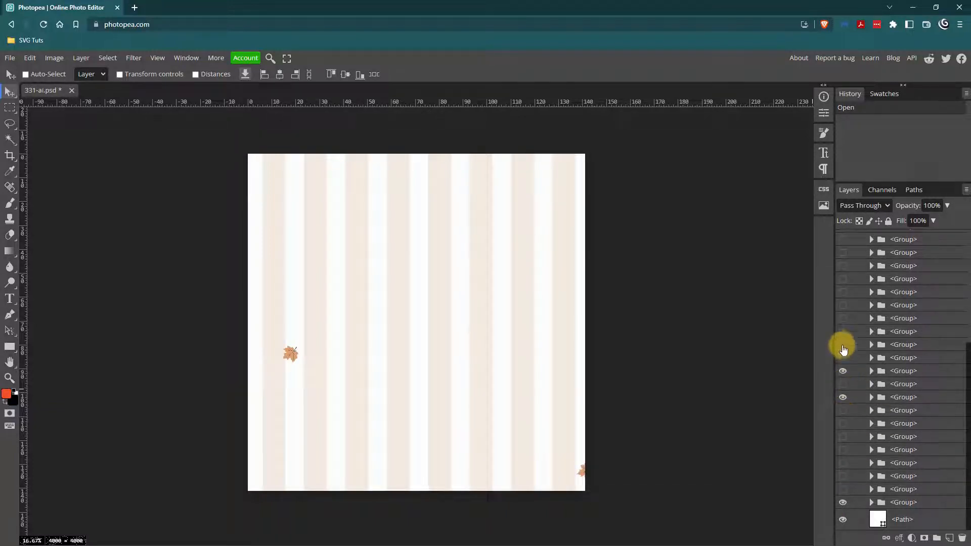
{"action": "left_click", "coordinate": [842, 281]}
{"action": "left_click", "coordinate": [843, 253]}
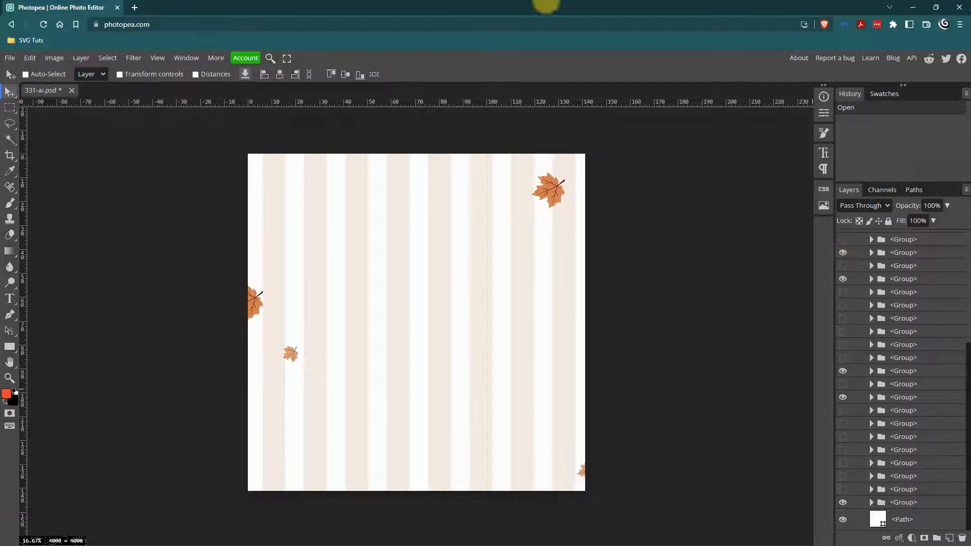
{"action": "left_click", "coordinate": [843, 281]}
{"action": "left_click", "coordinate": [842, 254]}
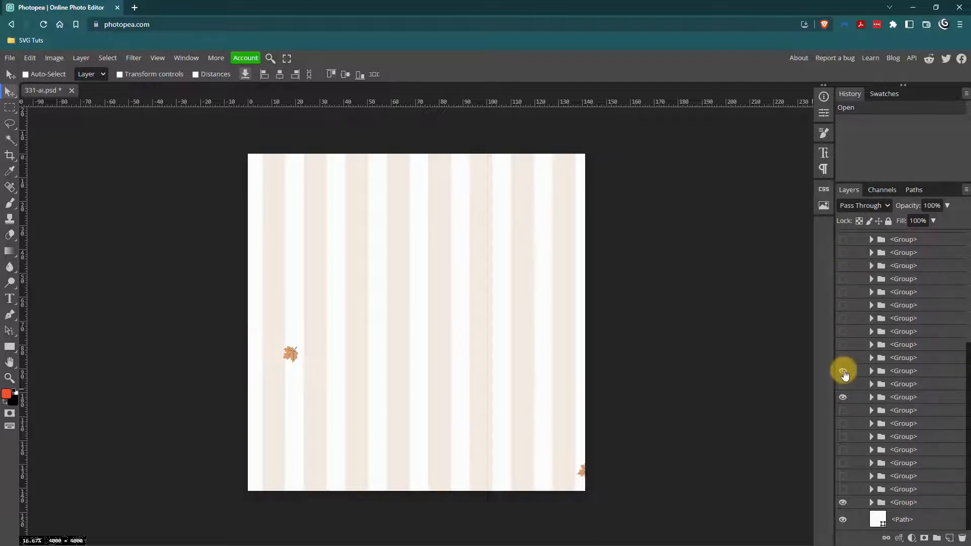
{"action": "left_click", "coordinate": [842, 371]}
{"action": "left_click", "coordinate": [843, 399]}
- Set up a PNG export of the striped background with a proportional width of 2600 px
{"action": "left_click", "coordinate": [9, 58]}
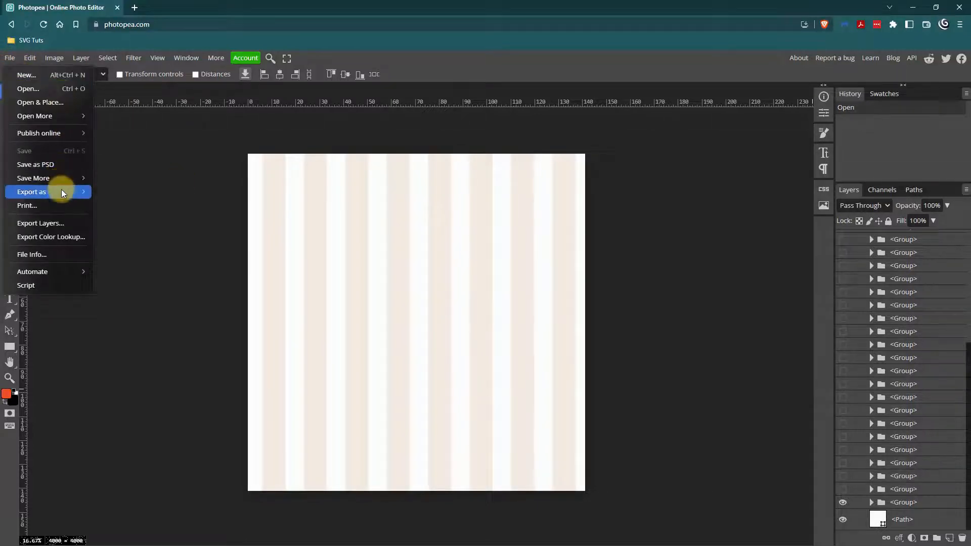
{"action": "mouse_move", "coordinate": [62, 189]}
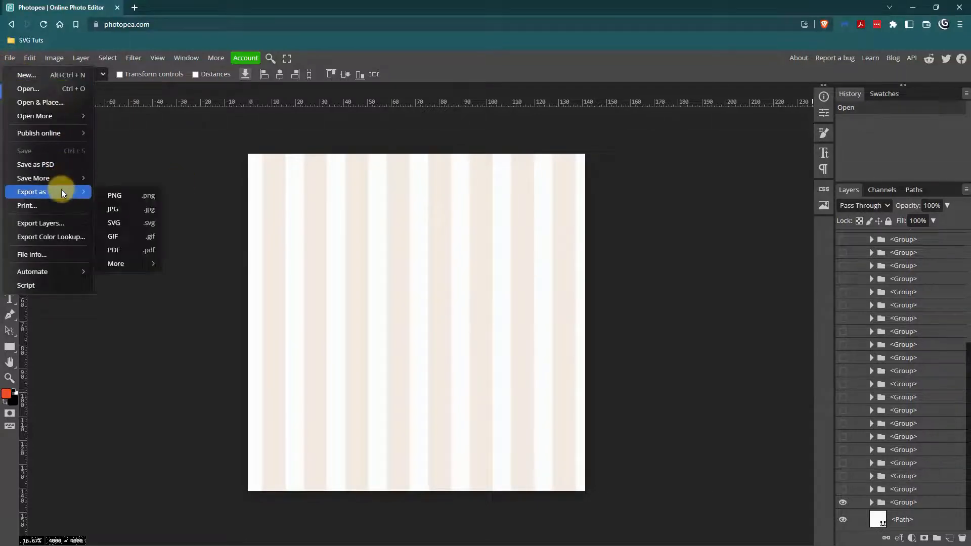
{"action": "left_click", "coordinate": [121, 192]}
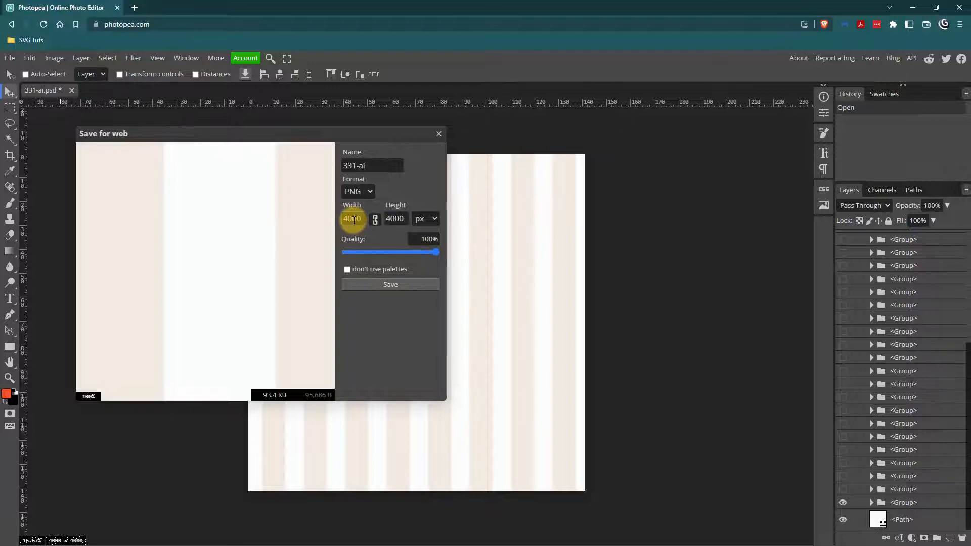
{"action": "left_click", "coordinate": [361, 219]}
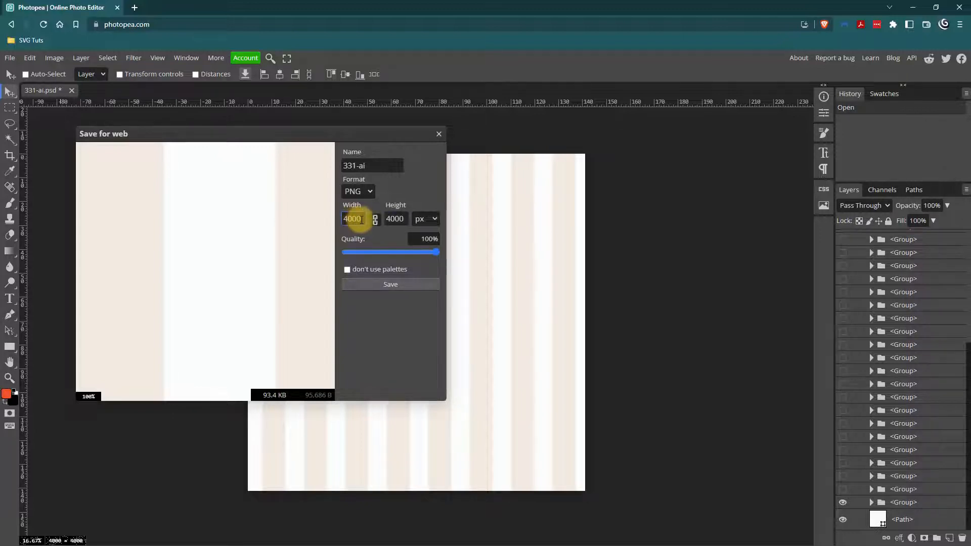
{"action": "left_click_drag", "start_coordinate": [361, 219], "coordinate": [338, 219]}
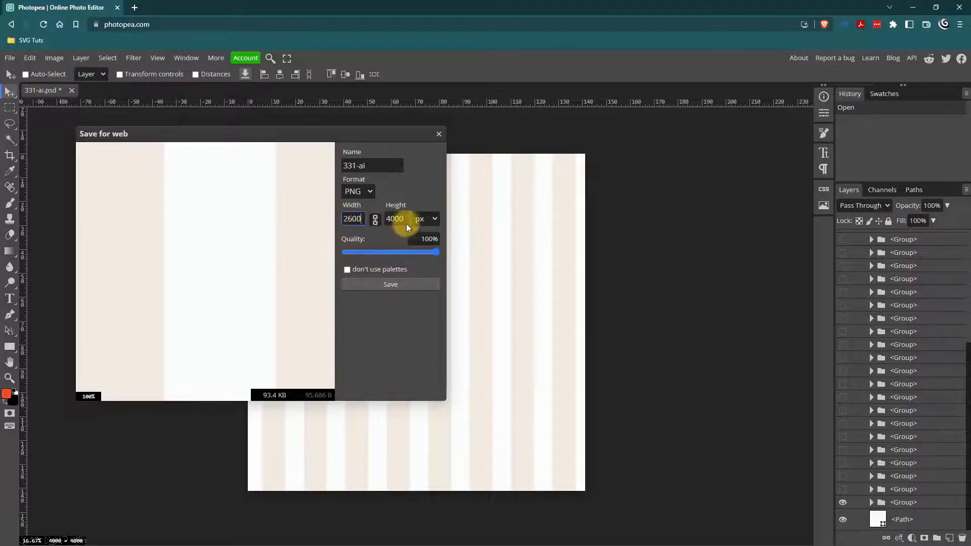
{"action": "key", "text": "Tab"}
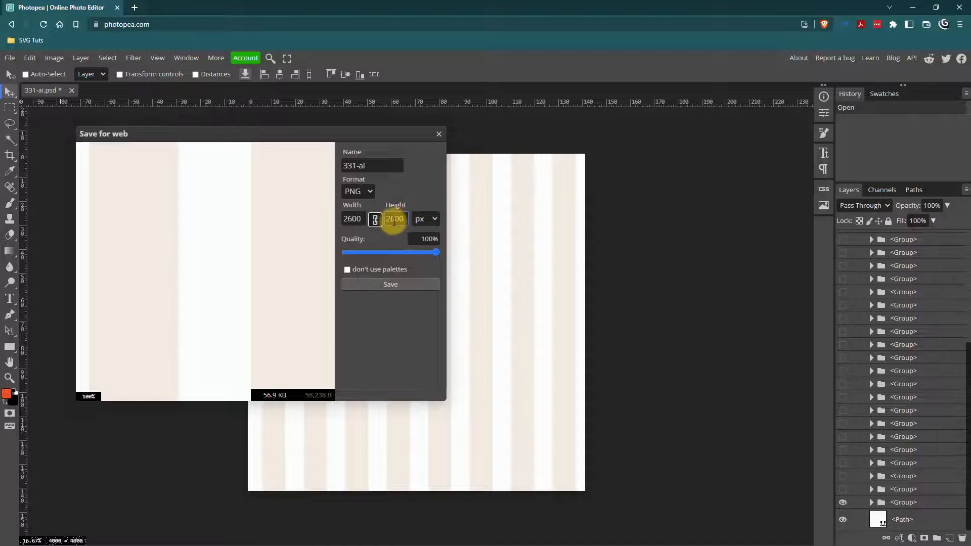
- Name the export Peach-Stripes-Pattern and save the PNG in the Hey Fall Hey folder
{"action": "left_click", "coordinate": [371, 164]}
{"action": "left_click_drag", "start_coordinate": [371, 164], "coordinate": [341, 165]}
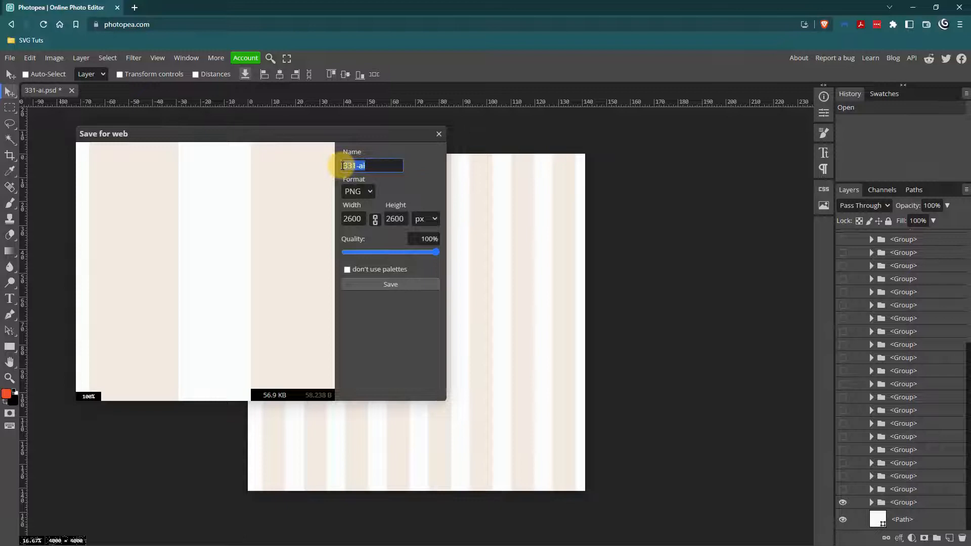
{"action": "type", "text": "Peach-Stripes-"}
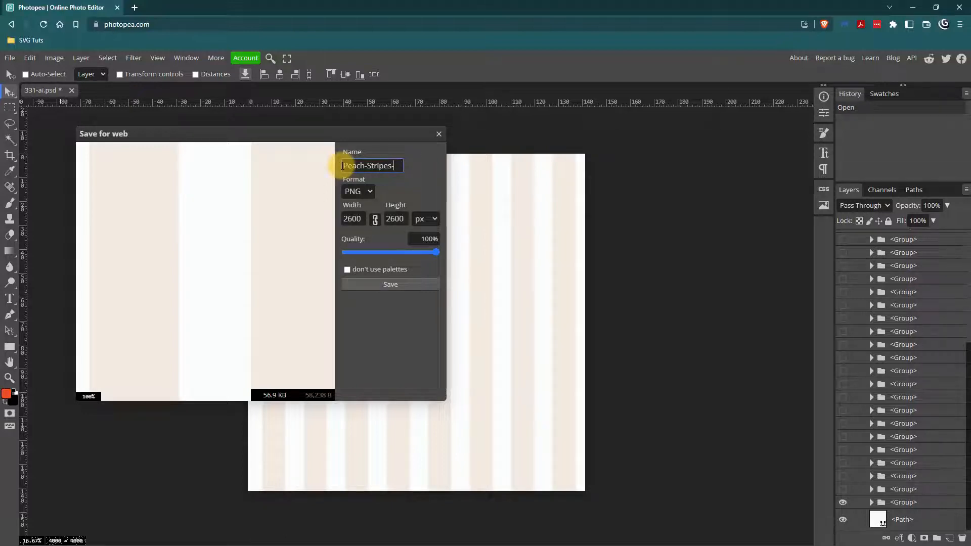
{"action": "type", "text": "Pa"}
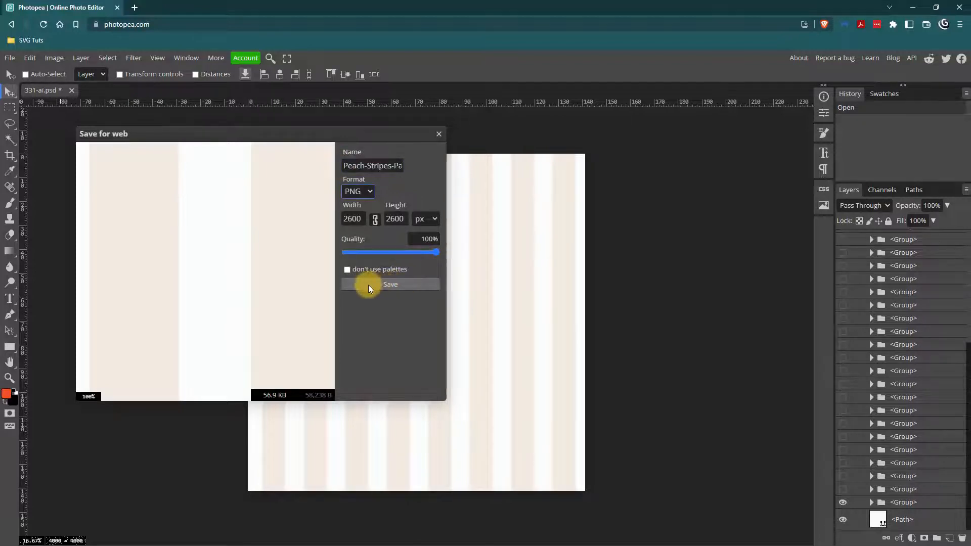
{"action": "left_click", "coordinate": [389, 284]}
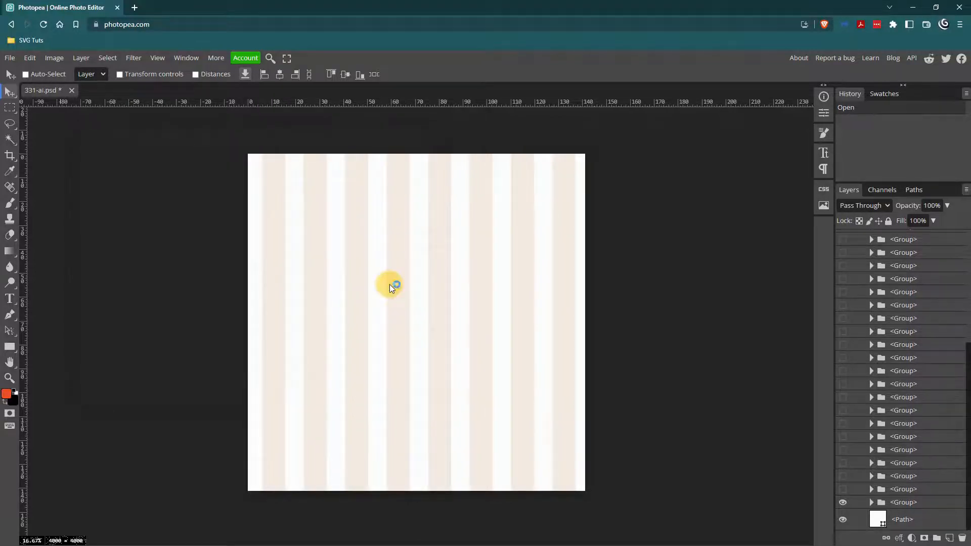
{"action": "left_click_drag", "start_coordinate": [105, 113], "coordinate": [106, 82]}
{"action": "left_click", "coordinate": [66, 143]}
{"action": "left_click", "coordinate": [132, 26]}
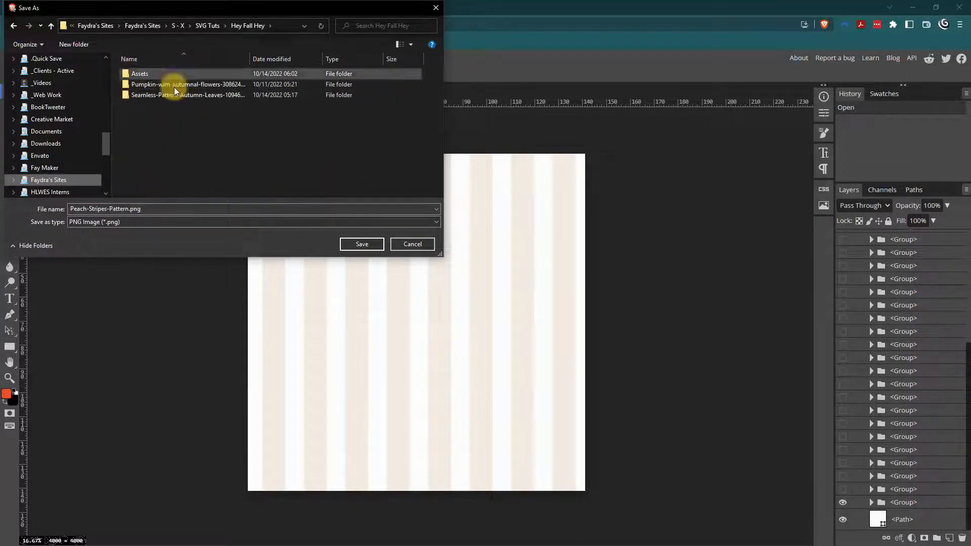
{"action": "left_click", "coordinate": [362, 243]}
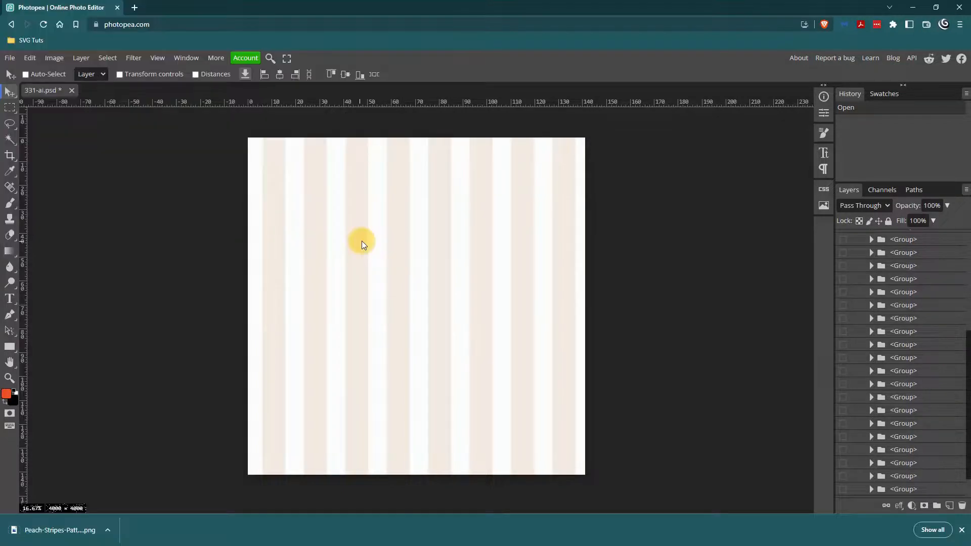
- Close 331-ai.psd and open Pumpkin with autumnal flowers.eps from the Pumpkin-with-autumnal-flowers-30862499 folder
{"action": "left_click", "coordinate": [71, 91]}
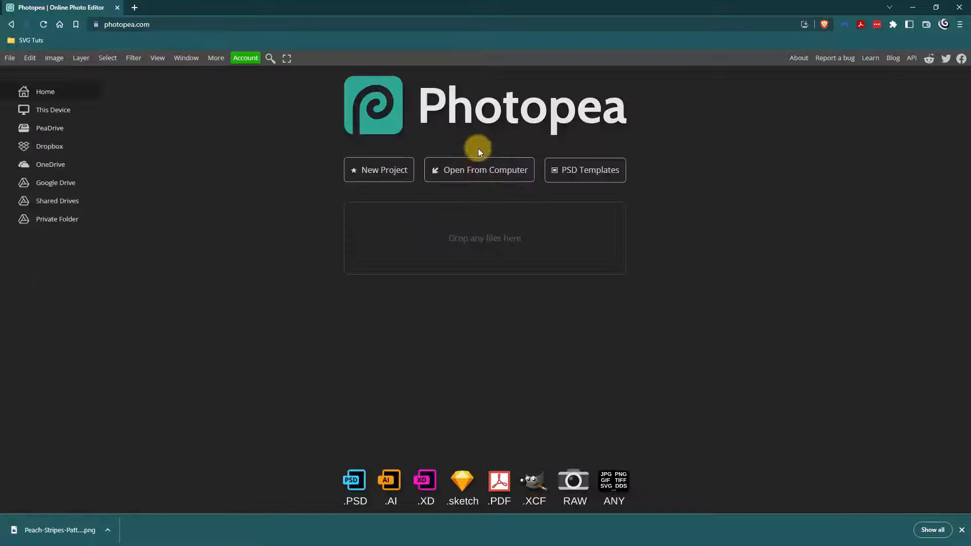
{"action": "left_click", "coordinate": [481, 168]}
{"action": "left_click_drag", "start_coordinate": [108, 117], "coordinate": [107, 99]}
{"action": "left_click", "coordinate": [66, 119]}
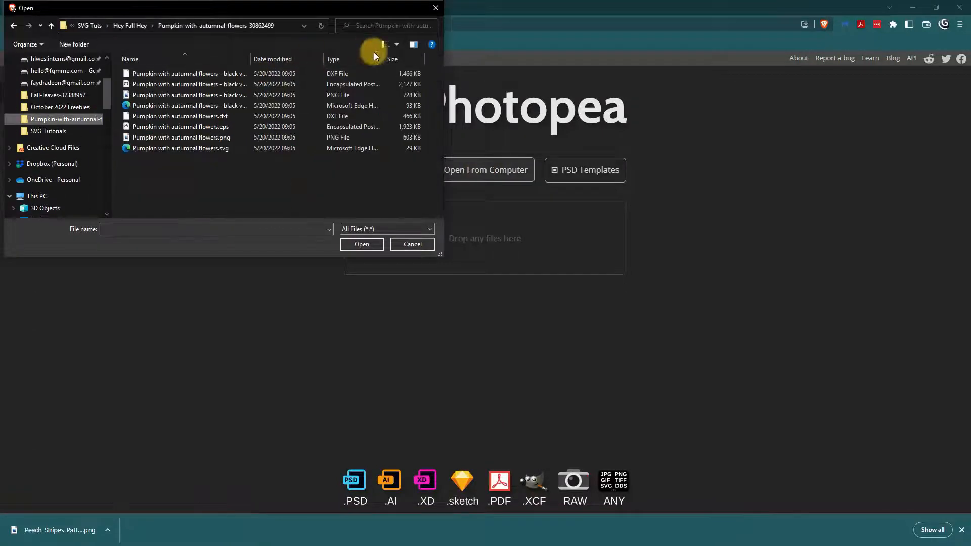
{"action": "left_click", "coordinate": [395, 44]}
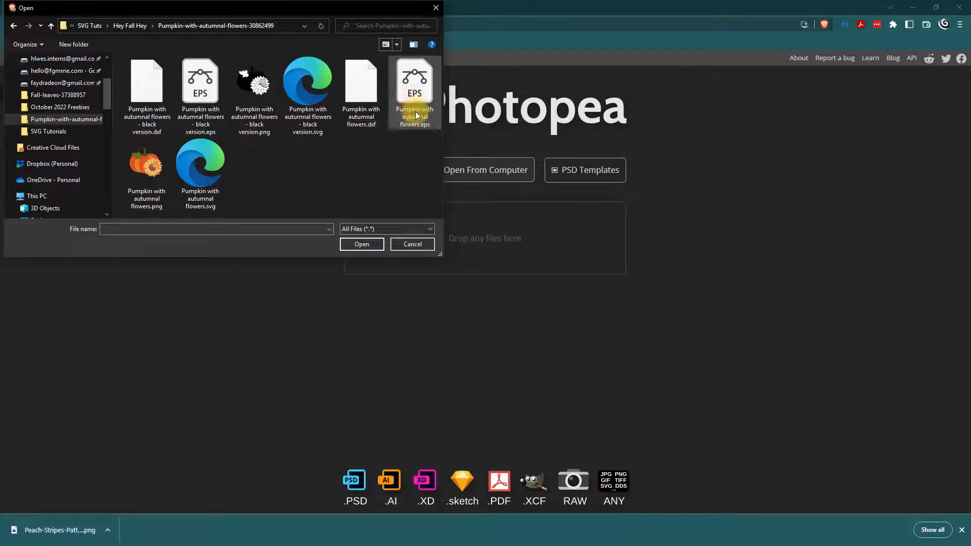
{"action": "double_click", "coordinate": [413, 95]}
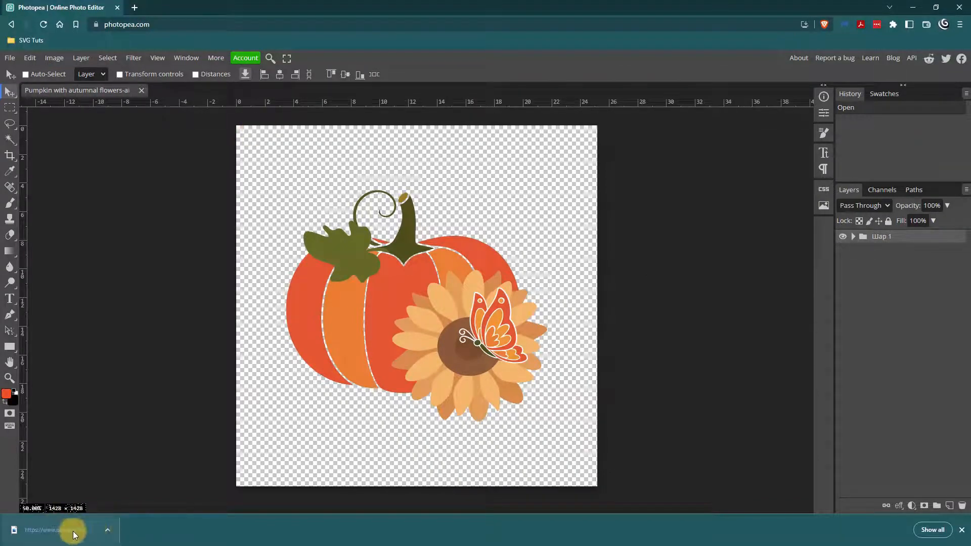
- Place the downloaded Peach-Stripes-Pattern.png in the pumpkin document and send it behind the pumpkin artwork
{"action": "left_click_drag", "start_coordinate": [73, 530], "coordinate": [343, 410]}
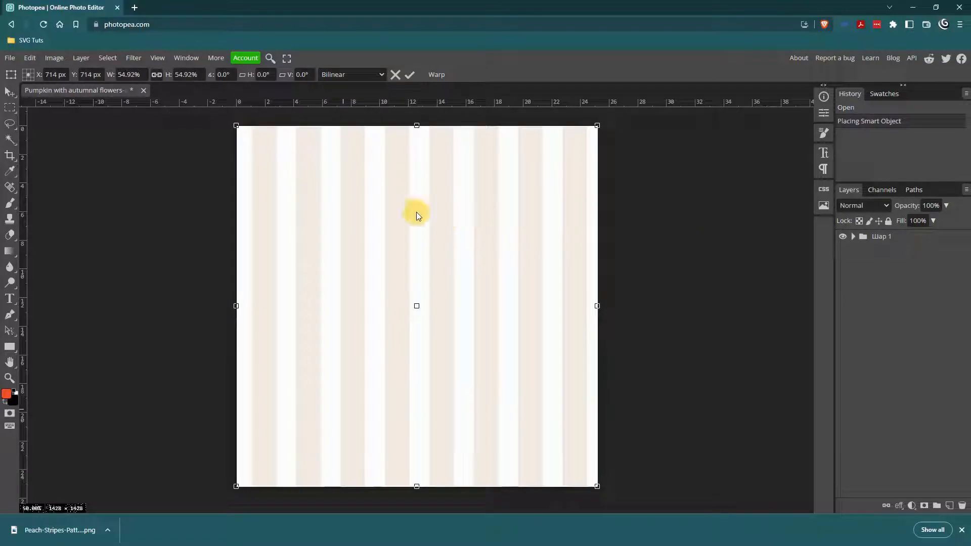
{"action": "left_click", "coordinate": [83, 59]}
{"action": "mouse_move", "coordinate": [126, 292]}
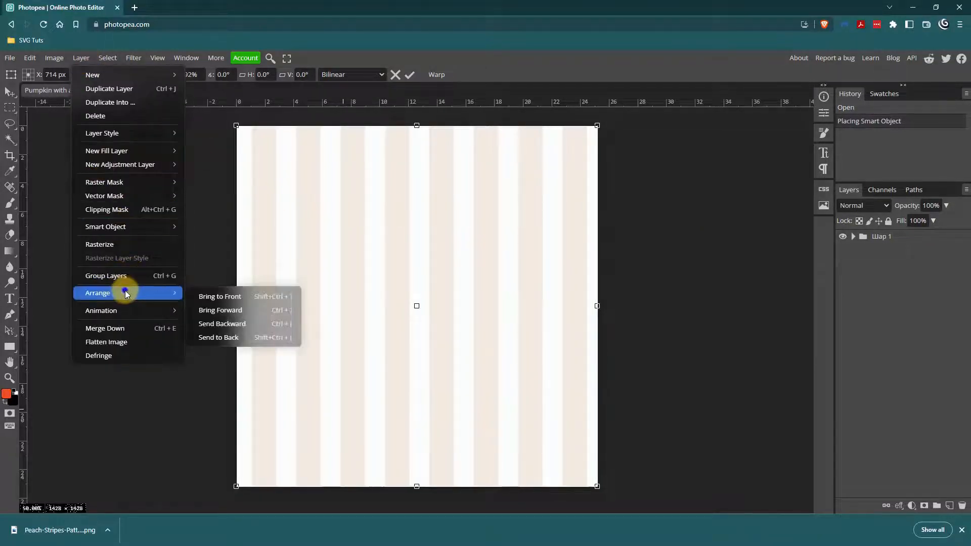
{"action": "left_click", "coordinate": [239, 337]}
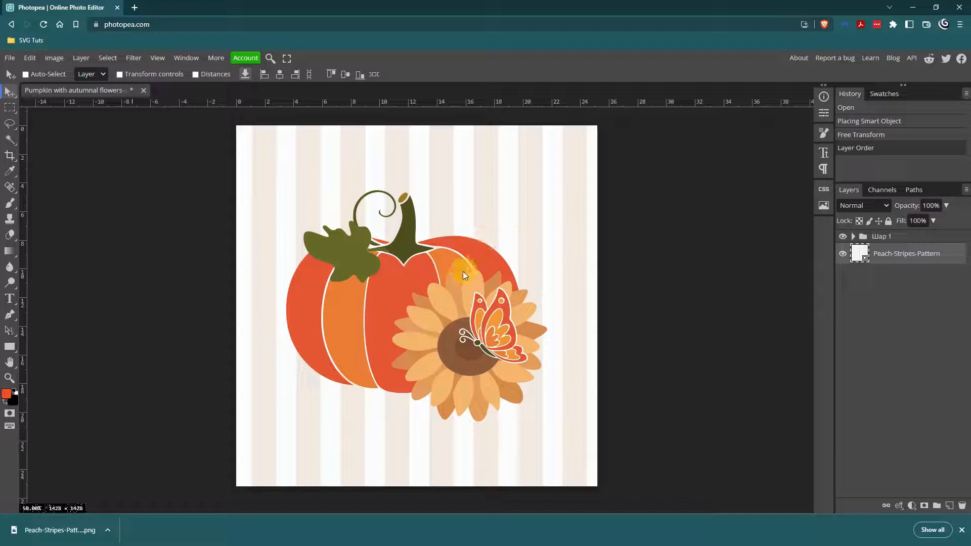
{"action": "mouse_move", "coordinate": [436, 272]}
{"action": "left_mouse_down"}
{"action": "mouse_move", "coordinate": [444, 277]}
{"action": "mouse_move", "coordinate": [436, 271]}
{"action": "left_mouse_up"}
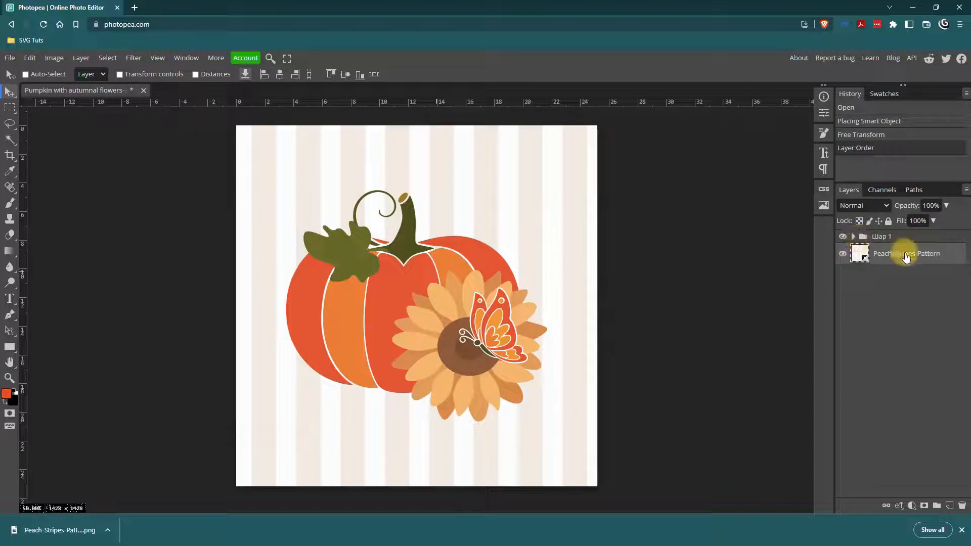
{"action": "mouse_move", "coordinate": [400, 307]}
{"action": "left_mouse_down"}
{"action": "mouse_move", "coordinate": [410, 312]}
{"action": "mouse_move", "coordinate": [399, 309]}
{"action": "left_mouse_up"}
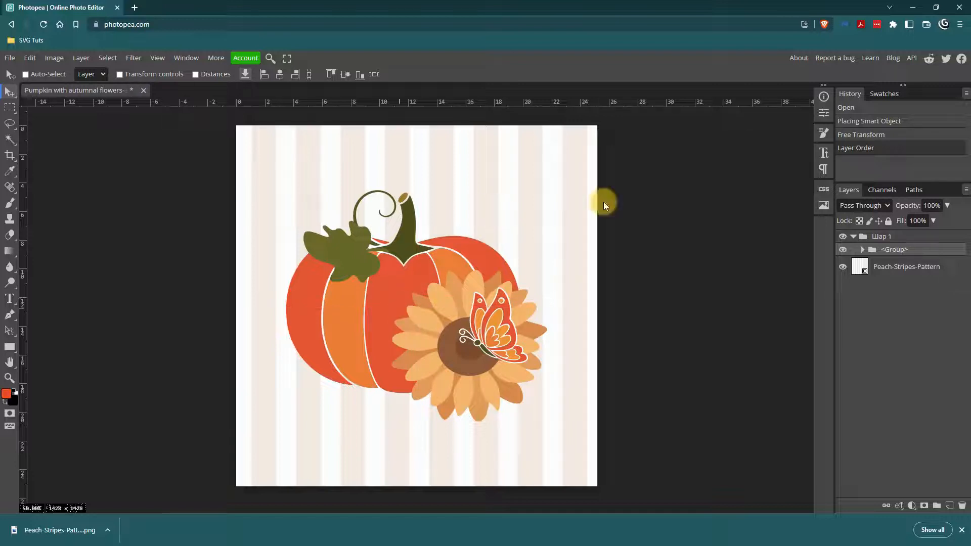
- Free-transform the Peach-Stripes-Pattern layer to 58.92% so it extends past the canvas with peach stripes at both side edges
{"action": "left_click", "coordinate": [908, 270]}
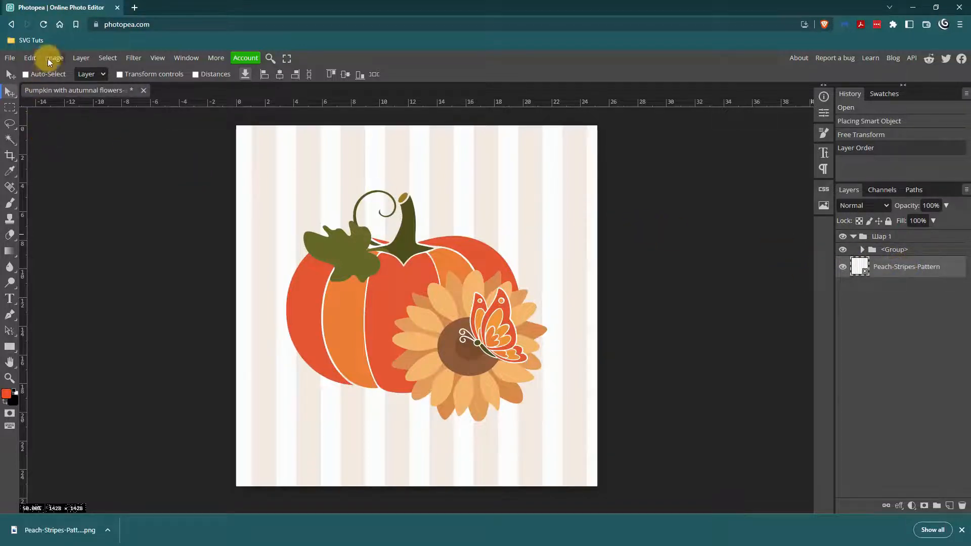
{"action": "left_click", "coordinate": [31, 59]}
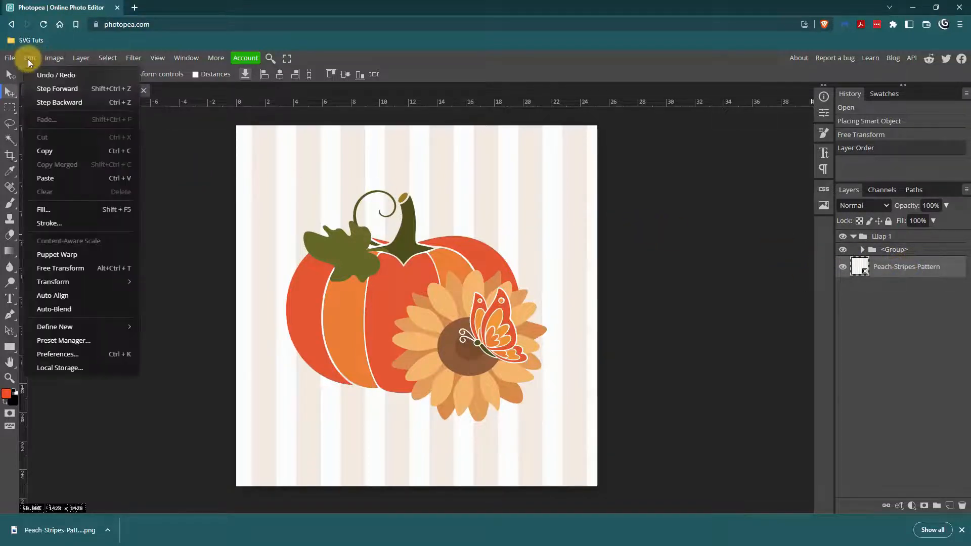
{"action": "left_click", "coordinate": [96, 266]}
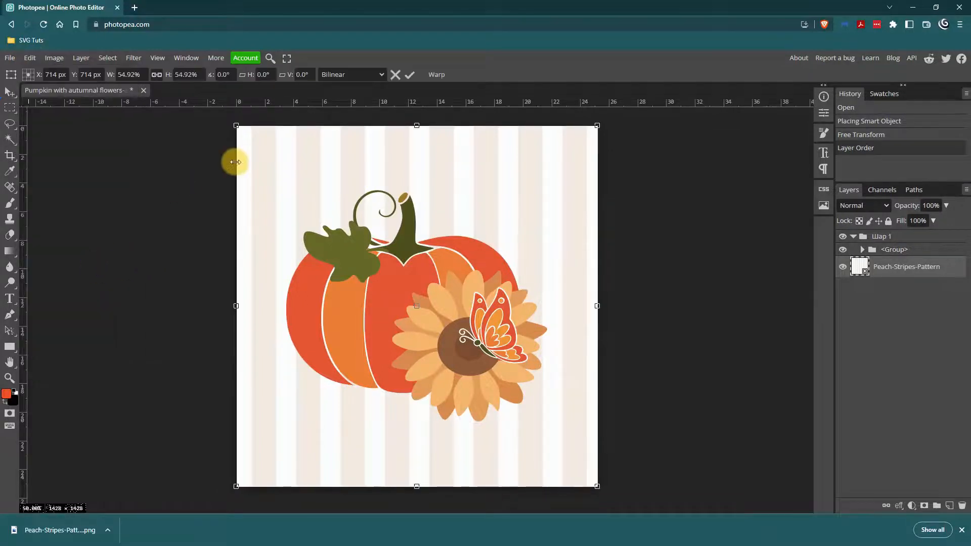
{"action": "left_click_drag", "start_coordinate": [234, 124], "coordinate": [221, 120]}
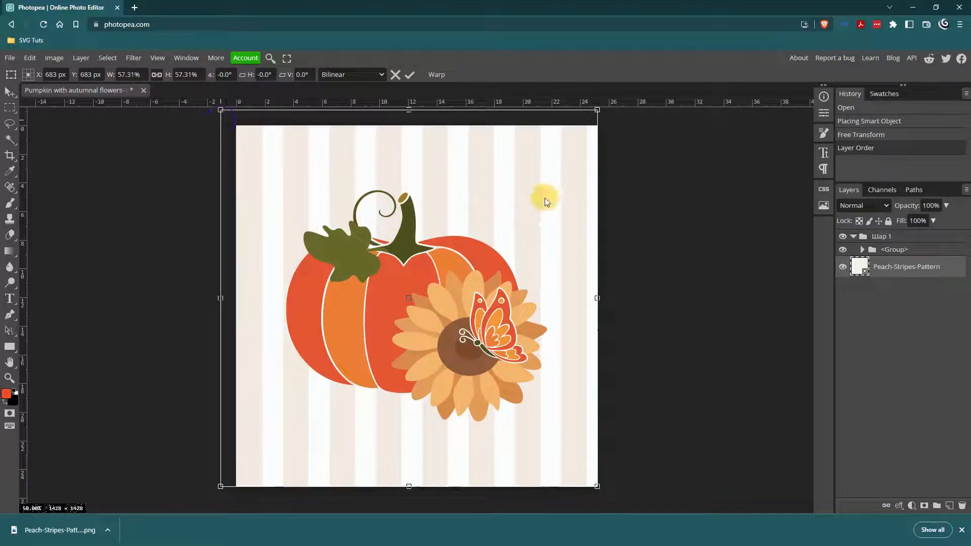
{"action": "left_click_drag", "start_coordinate": [597, 486], "coordinate": [608, 497]}
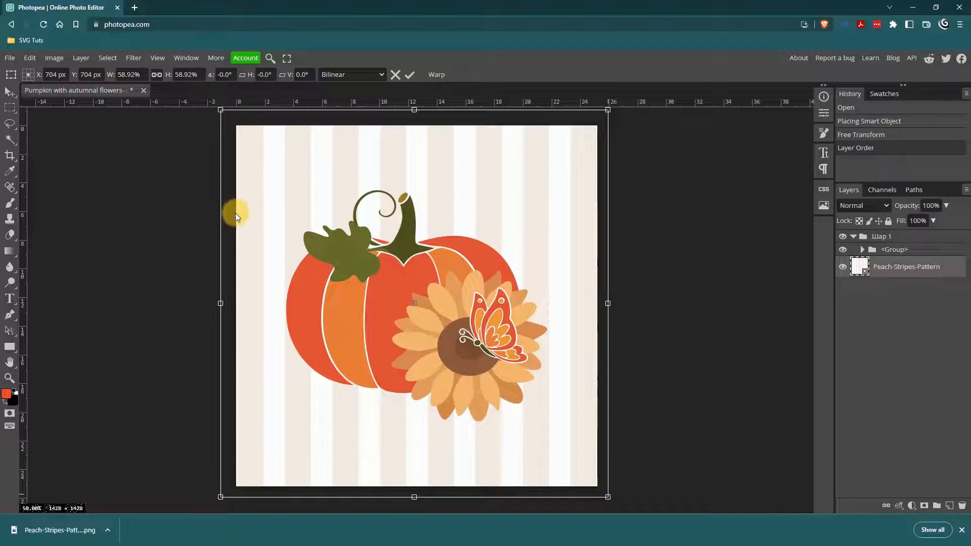
{"action": "left_click", "coordinate": [410, 76]}
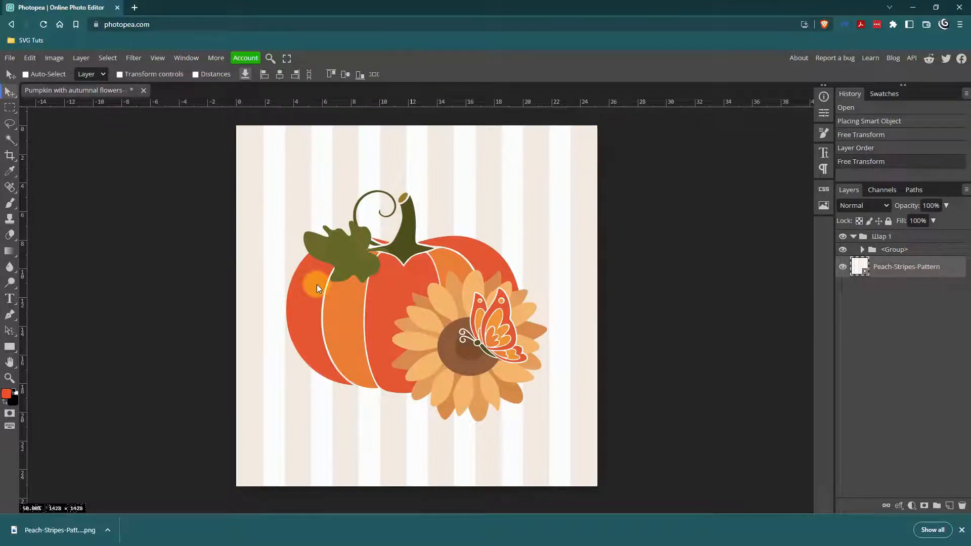
- Export the combined artwork as a PNG named Pumpkin and Stripes and save it in the Hey Fall Hey folder
{"action": "left_click", "coordinate": [10, 57]}
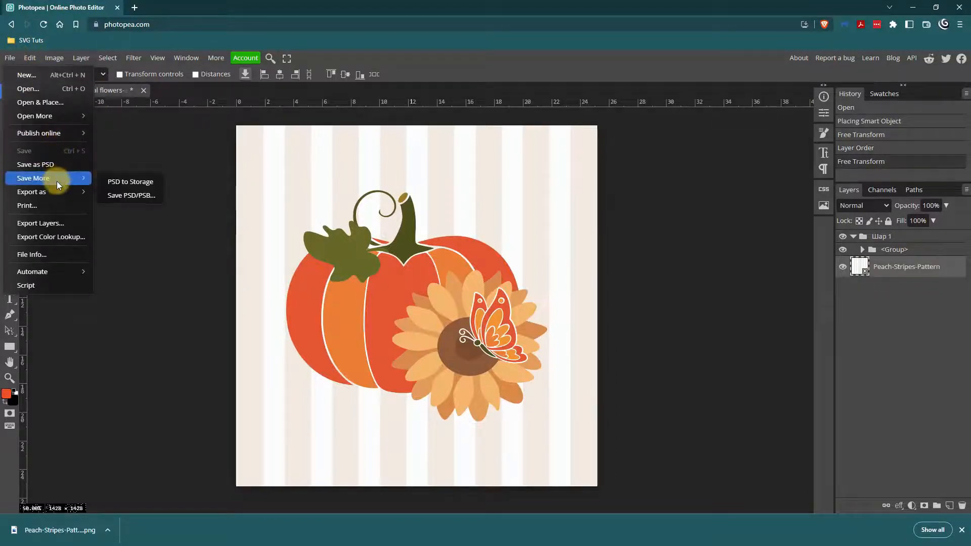
{"action": "mouse_move", "coordinate": [54, 193]}
{"action": "left_click", "coordinate": [136, 195]}
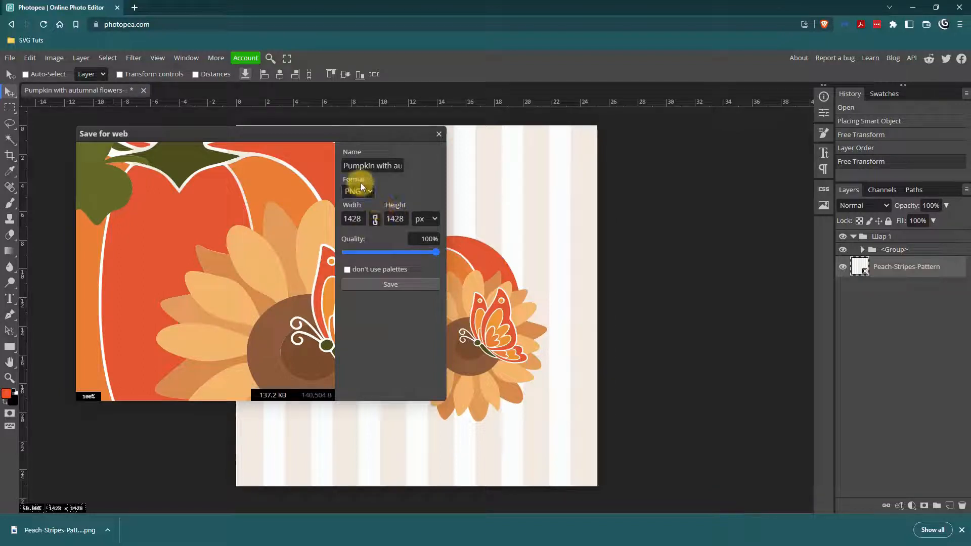
{"action": "triple_click", "coordinate": [372, 164]}
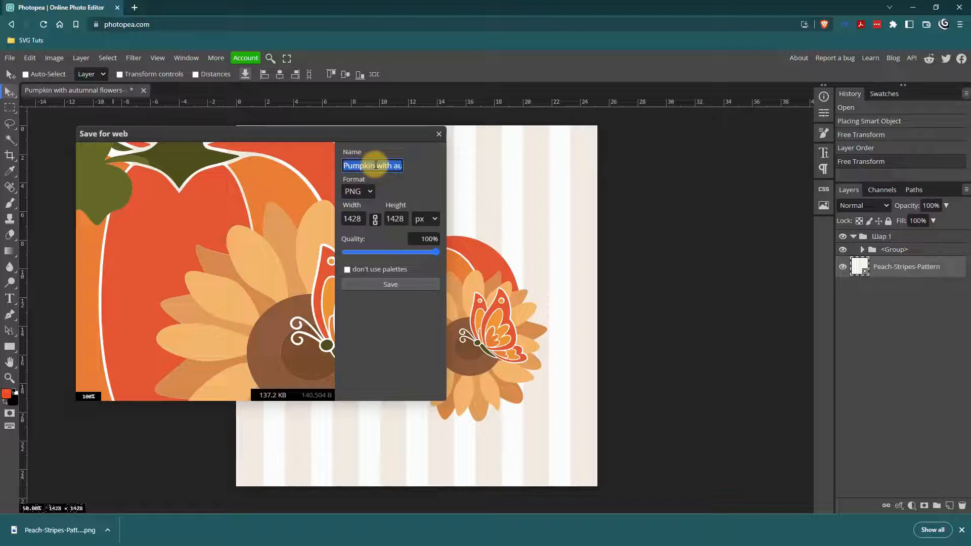
{"action": "type", "text": "Pumpkin and Stripes"}
{"action": "left_click", "coordinate": [390, 284]}
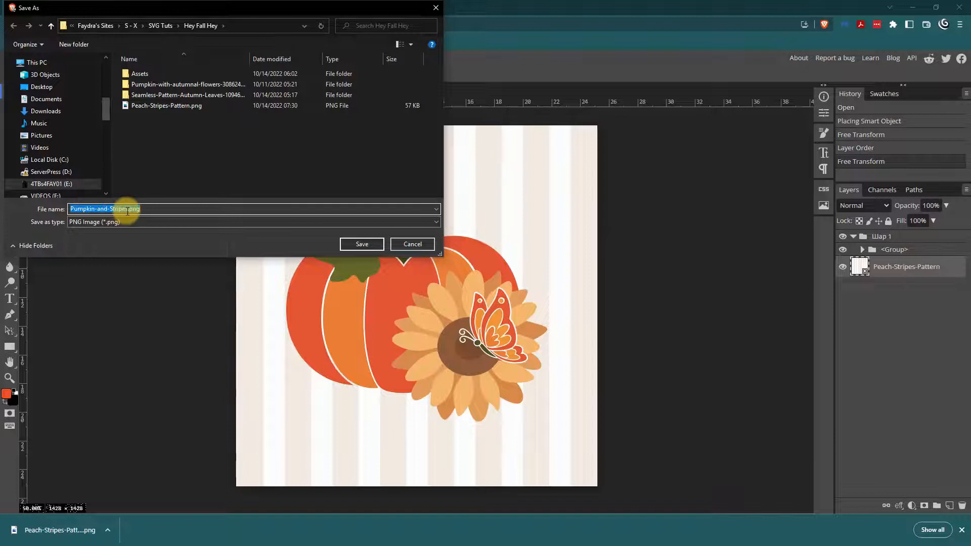
{"action": "key", "text": "Return"}
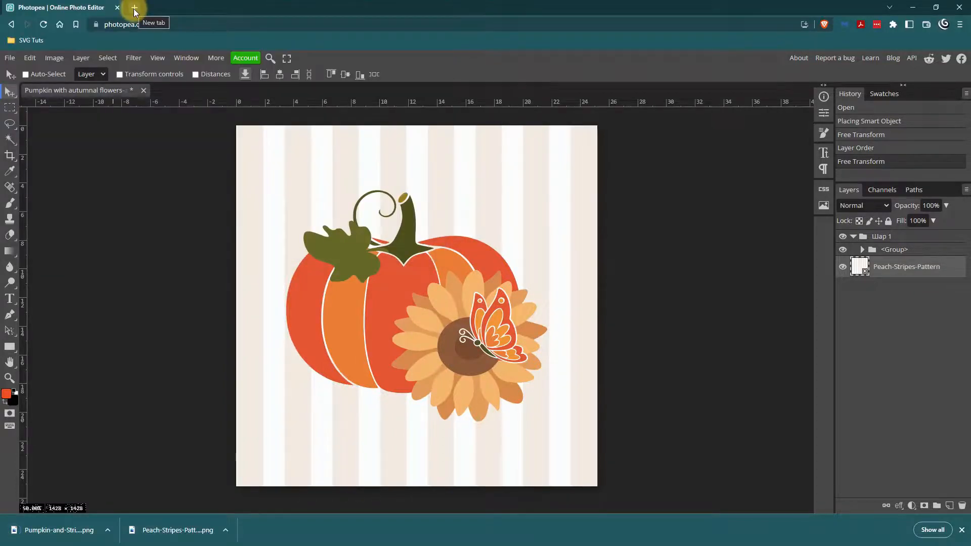
- Switch to Adobe Express in a new browser tab and close Photopea without saving its open document
{"action": "left_click", "coordinate": [135, 8]}
{"action": "type", "text": "express.adobe"}
{"action": "key", "text": "Return"}
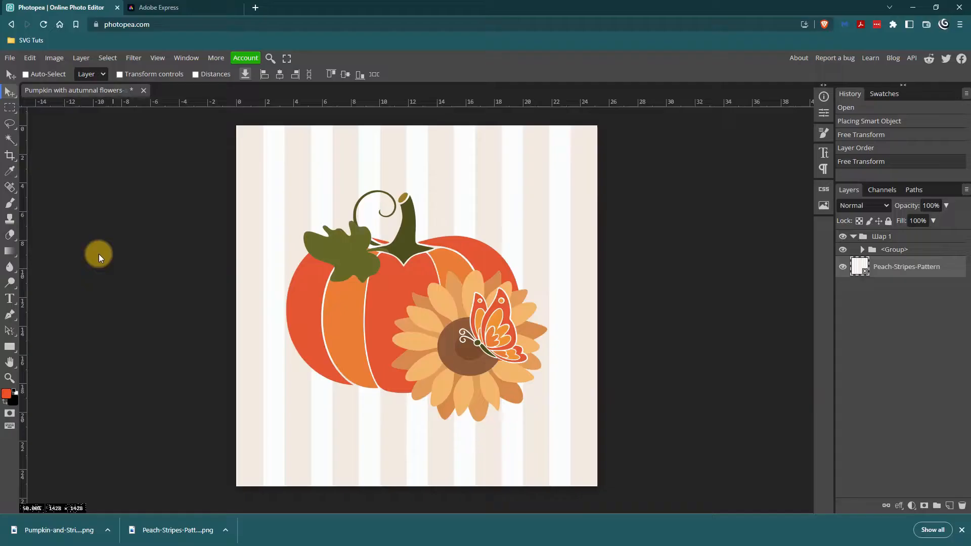
{"action": "left_click", "coordinate": [117, 8]}
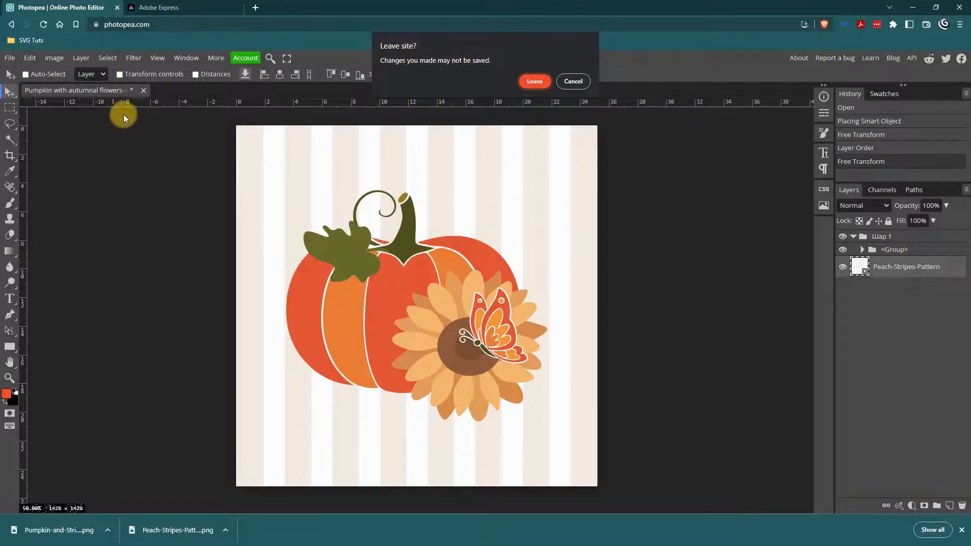
{"action": "left_click", "coordinate": [534, 83]}
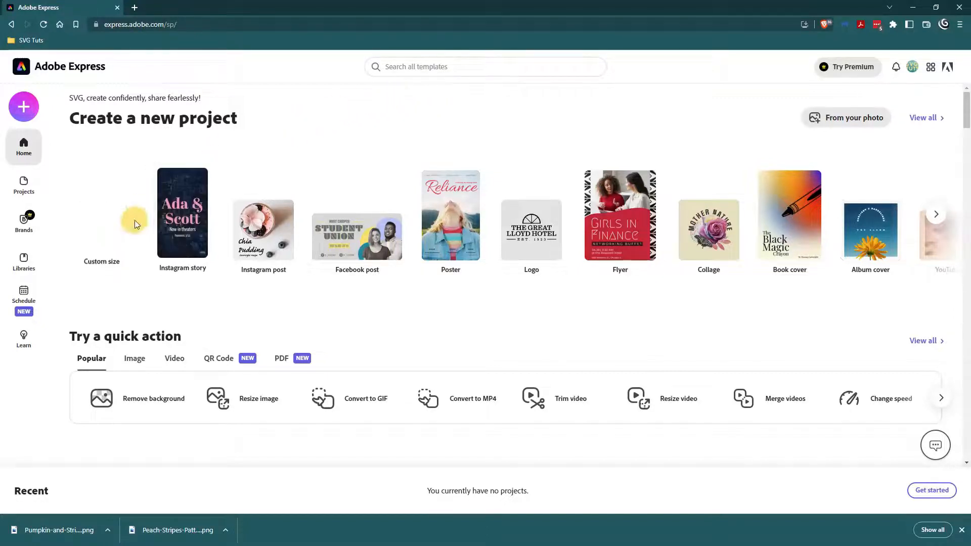
- Create a blank custom-size project of 2560 × 2560 px and place the downloaded Pumpkin-and-Stripes.png on it
{"action": "left_click", "coordinate": [106, 230]}
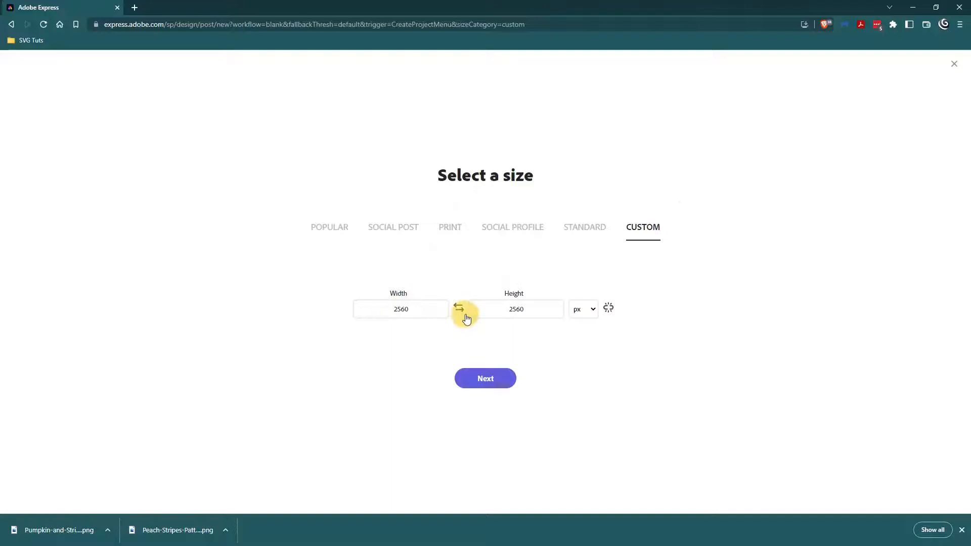
{"action": "left_click", "coordinate": [480, 376]}
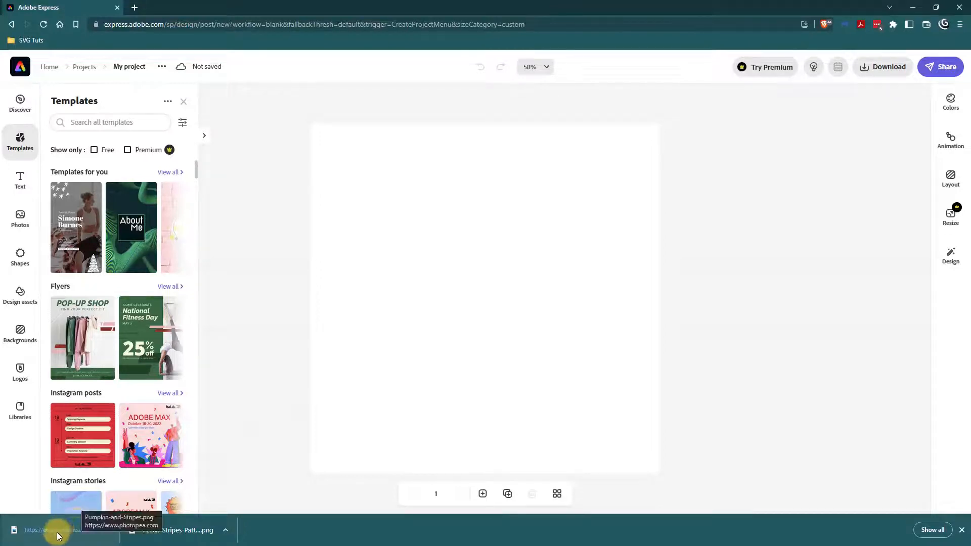
{"action": "left_click_drag", "start_coordinate": [57, 532], "coordinate": [495, 277]}
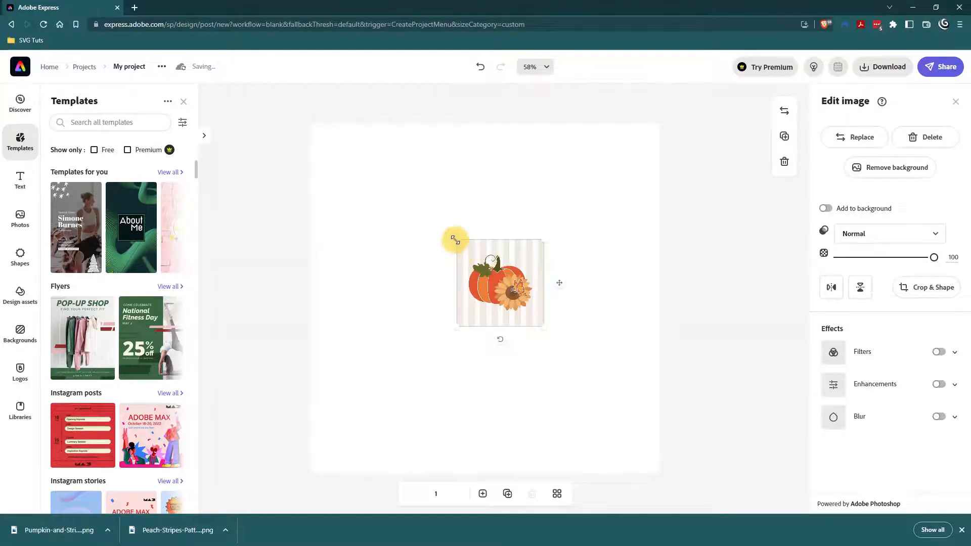
- Enlarge the pumpkin and stripes image to about four-fifths of the page width and centre it on the page
{"action": "left_click_drag", "start_coordinate": [455, 240], "coordinate": [339, 195]}
{"action": "left_click_drag", "start_coordinate": [545, 324], "coordinate": [622, 436]}
{"action": "left_click_drag", "start_coordinate": [541, 372], "coordinate": [524, 374]}
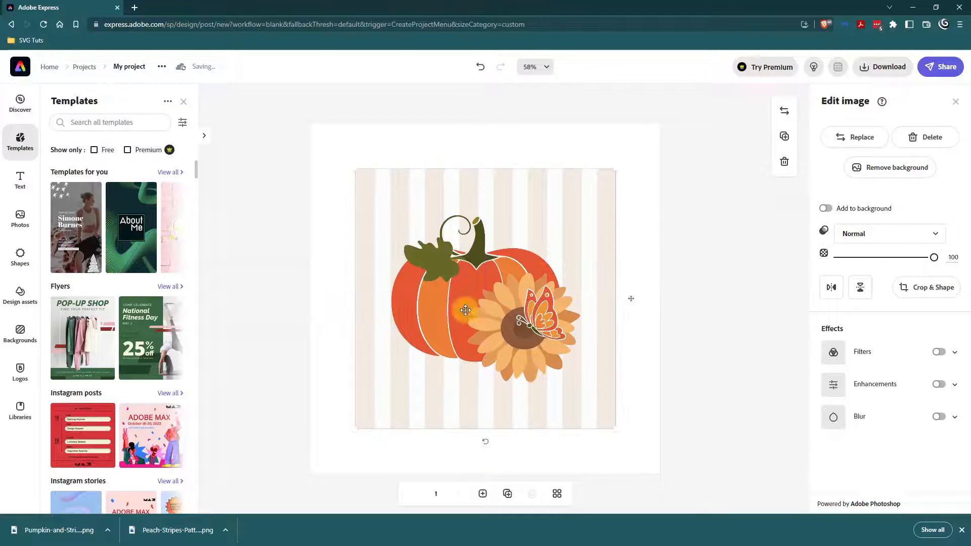
{"action": "left_click_drag", "start_coordinate": [355, 168], "coordinate": [343, 158]}
{"action": "left_click_drag", "start_coordinate": [615, 428], "coordinate": [621, 435]}
{"action": "left_click_drag", "start_coordinate": [506, 360], "coordinate": [510, 360]}
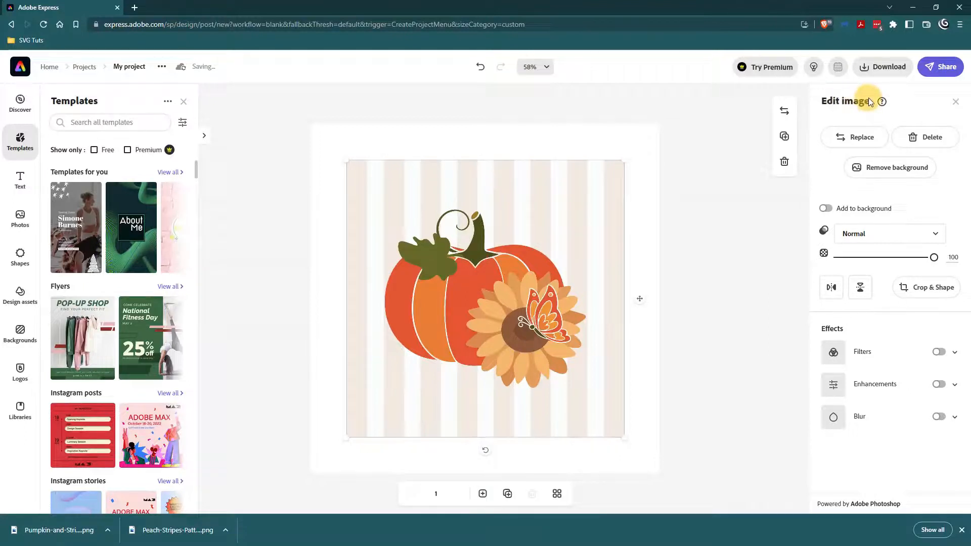
- Crop the pumpkin and stripes image to a circle shape, keeping the whole pumpkin and sunflower inside
{"action": "left_click", "coordinate": [936, 292]}
{"action": "scroll", "coordinate": [961, 304], "scroll_direction": "down", "scroll_amount": 5}
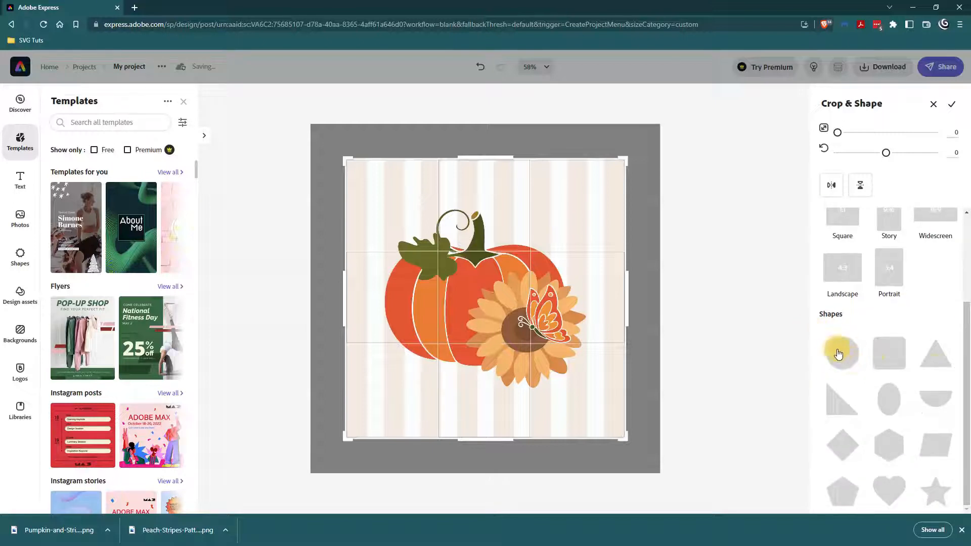
{"action": "left_click", "coordinate": [842, 354]}
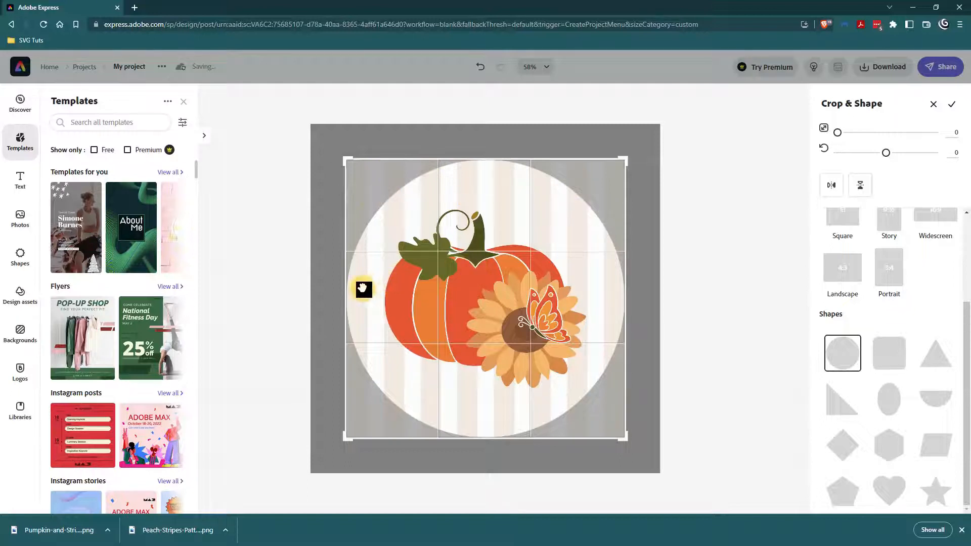
{"action": "left_click_drag", "start_coordinate": [497, 282], "coordinate": [508, 281]}
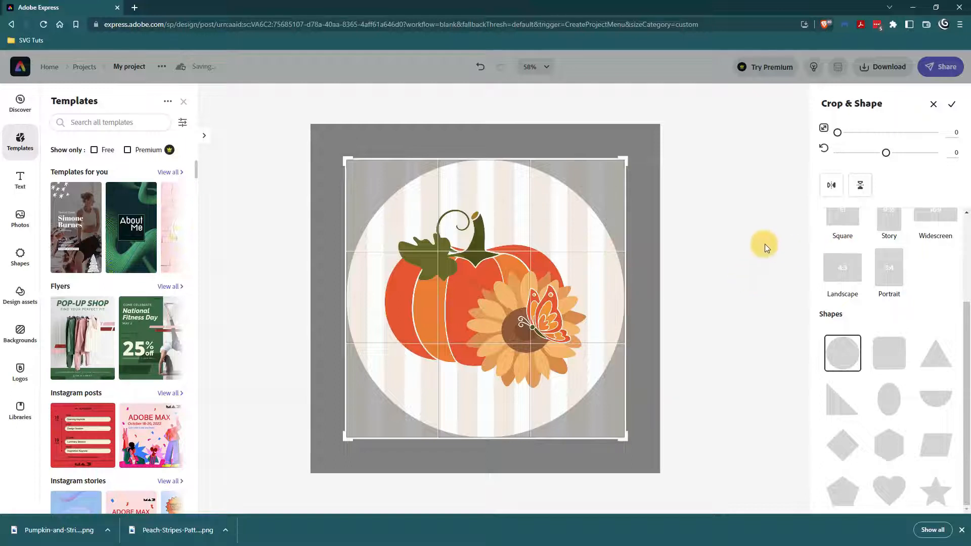
{"action": "left_click", "coordinate": [952, 107]}
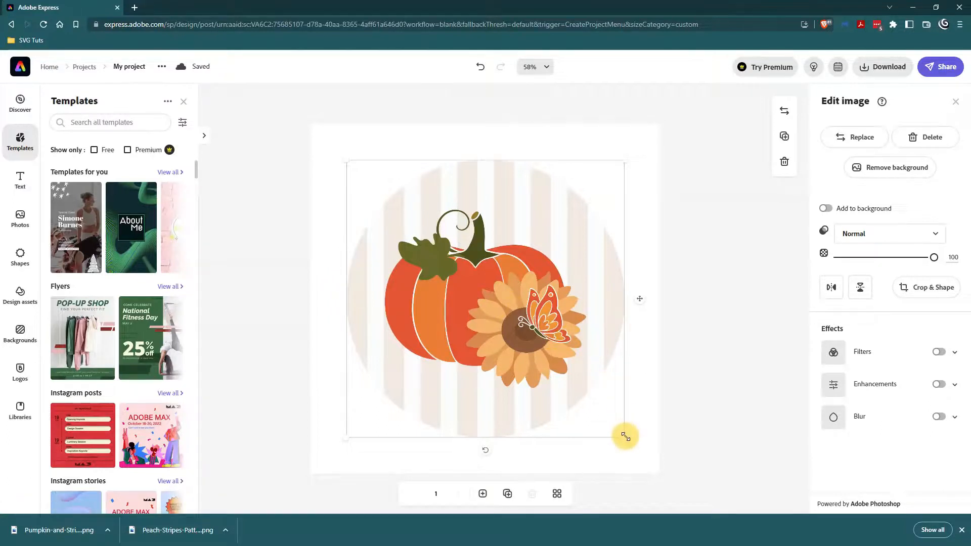
- Shrink the circular pumpkin image to about two-thirds of the page width and recentre it on the page
{"action": "left_click_drag", "start_coordinate": [625, 436], "coordinate": [579, 397]}
{"action": "left_click", "coordinate": [469, 263]}
{"action": "left_click_drag", "start_coordinate": [469, 264], "coordinate": [490, 286]}
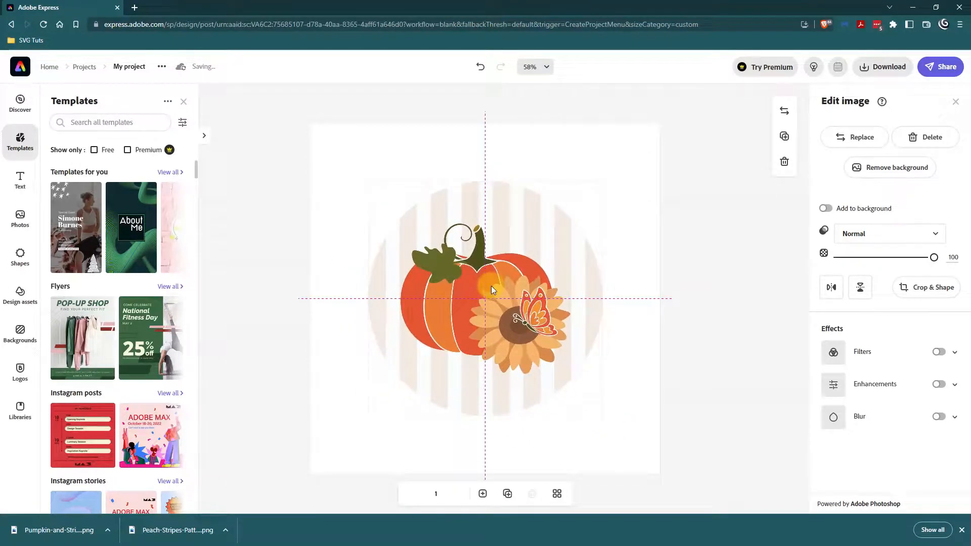
{"action": "left_click_drag", "start_coordinate": [488, 286], "coordinate": [487, 286]}
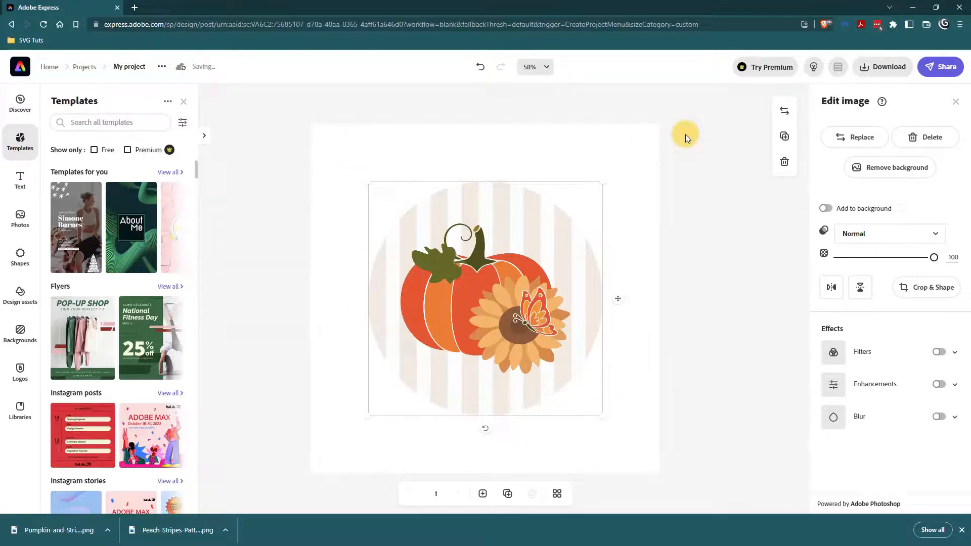
- Add a text box reading "HEY, FALL. HEY!" to the page and copy its full text
{"action": "left_click", "coordinate": [20, 179]}
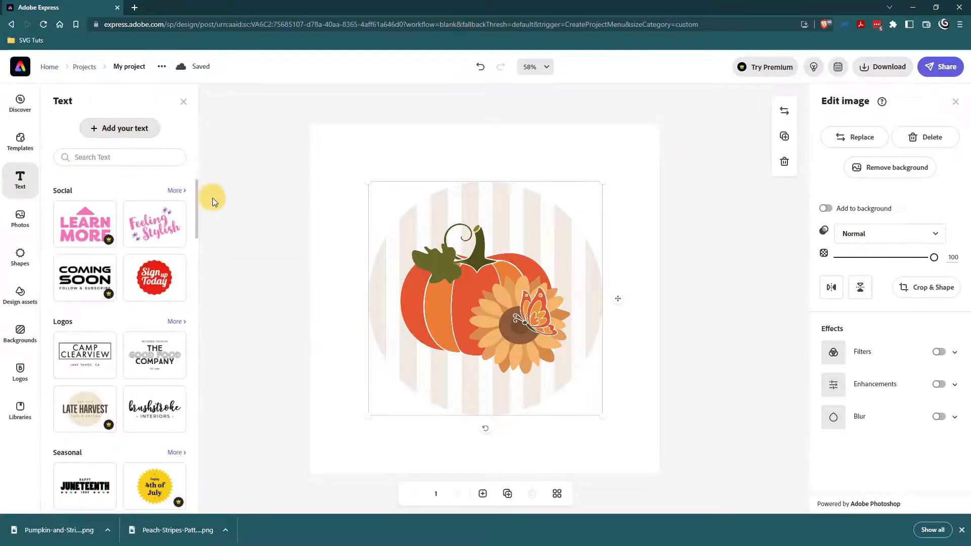
{"action": "mouse_move", "coordinate": [196, 205]}
{"action": "left_mouse_down"}
{"action": "mouse_move", "coordinate": [198, 250]}
{"action": "mouse_move", "coordinate": [197, 198]}
{"action": "left_mouse_up"}
{"action": "left_click", "coordinate": [122, 129]}
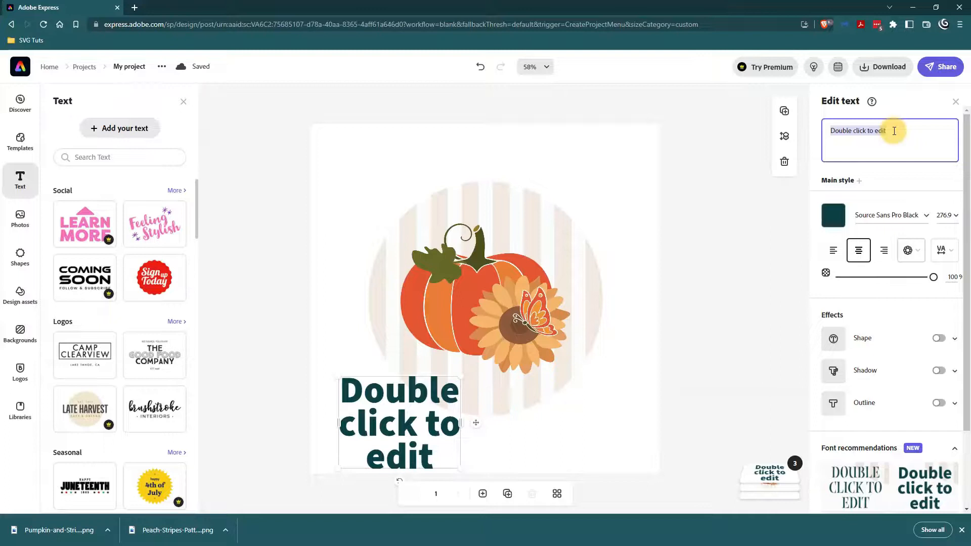
{"action": "type", "text": "HEY, FALL."}
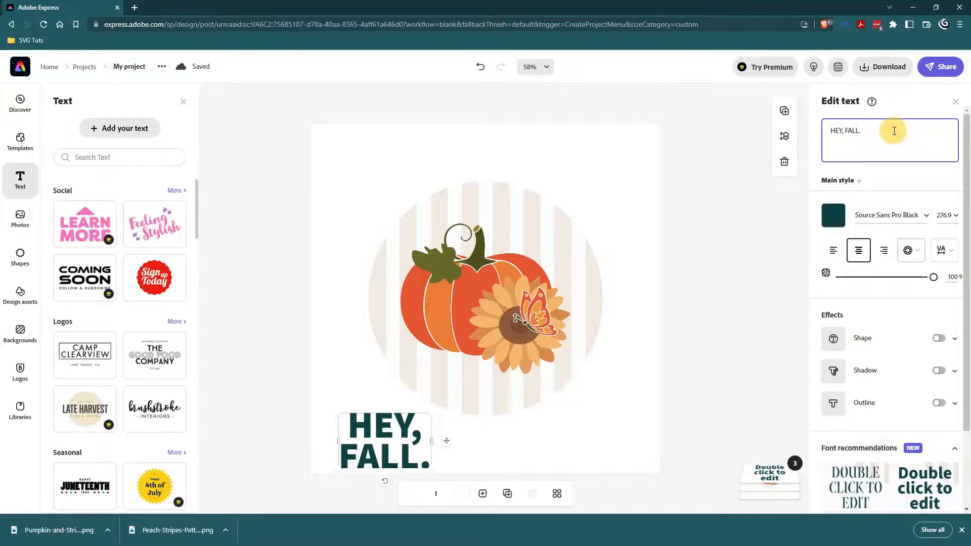
{"action": "type", "text": " HEY!"}
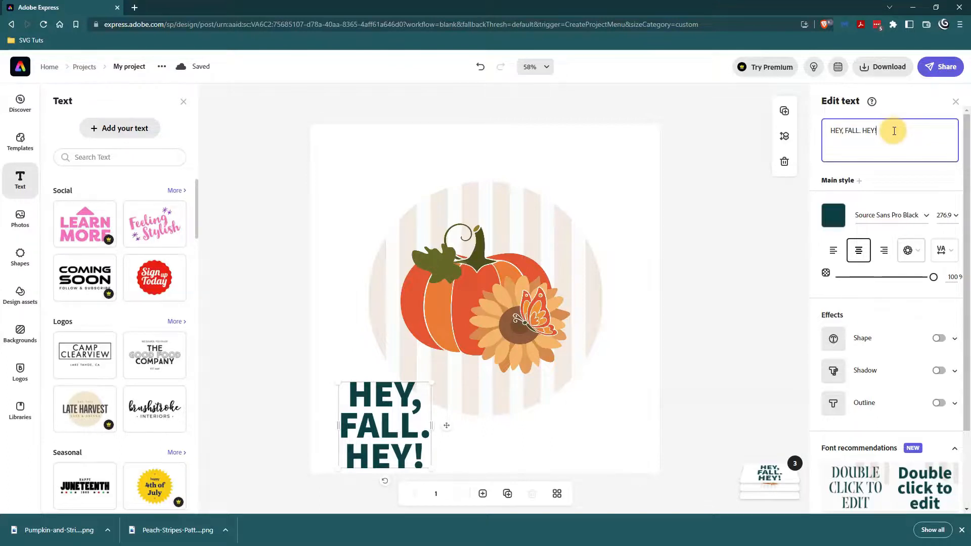
{"action": "key", "text": "ctrl+a"}
{"action": "key", "text": "ctrl+c"}
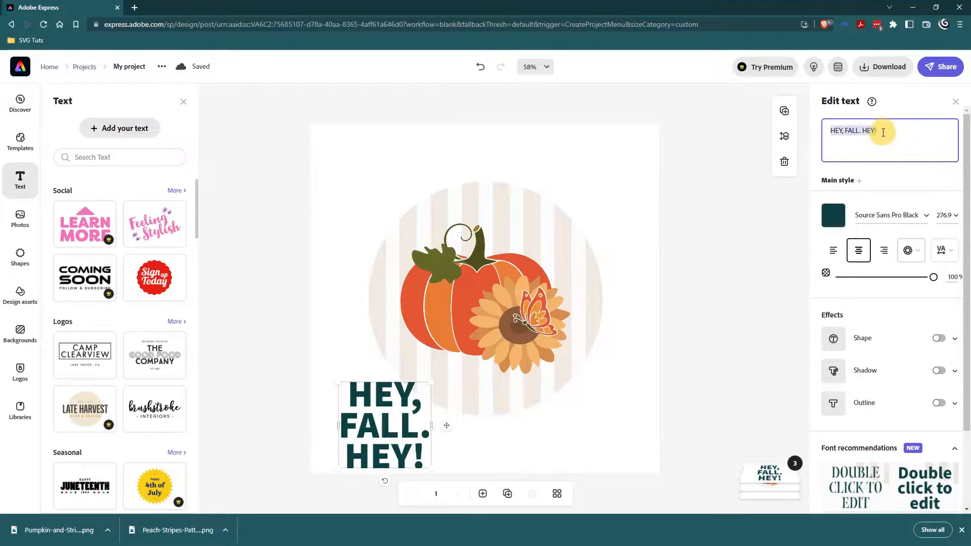
- Append a second "HEY, FALL. HEY!" to the text and arrange the whole phrase in a circle layout
{"action": "left_click", "coordinate": [884, 130]}
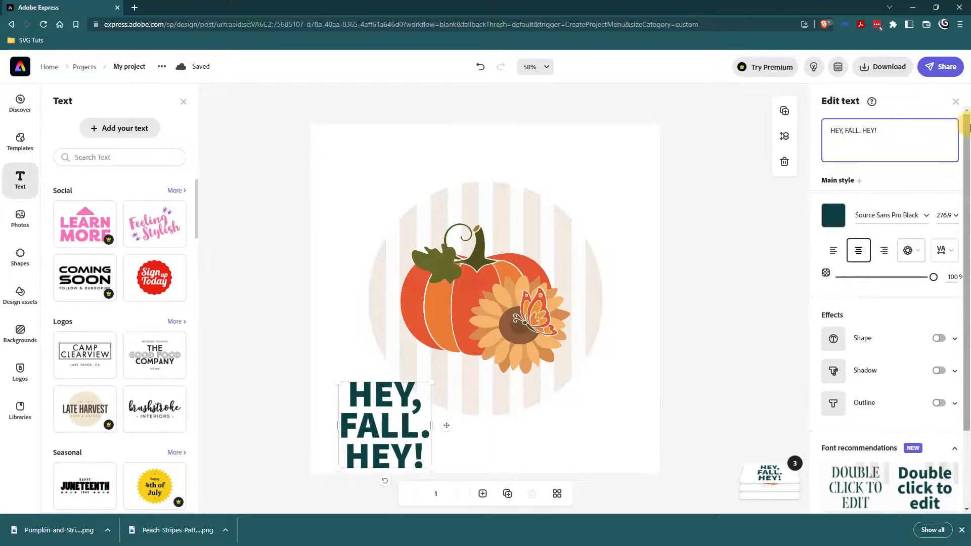
{"action": "key", "text": "ctrl+v"}
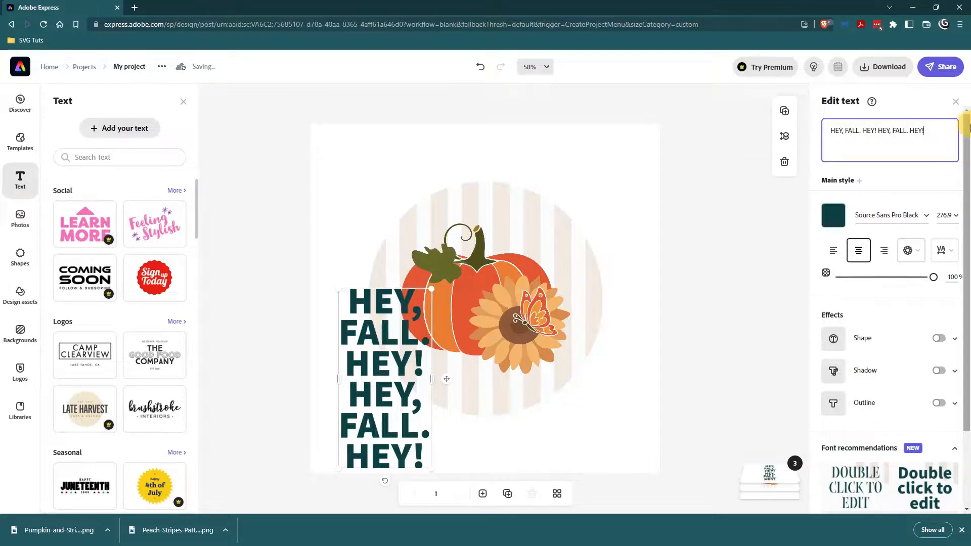
{"action": "left_click", "coordinate": [910, 250]}
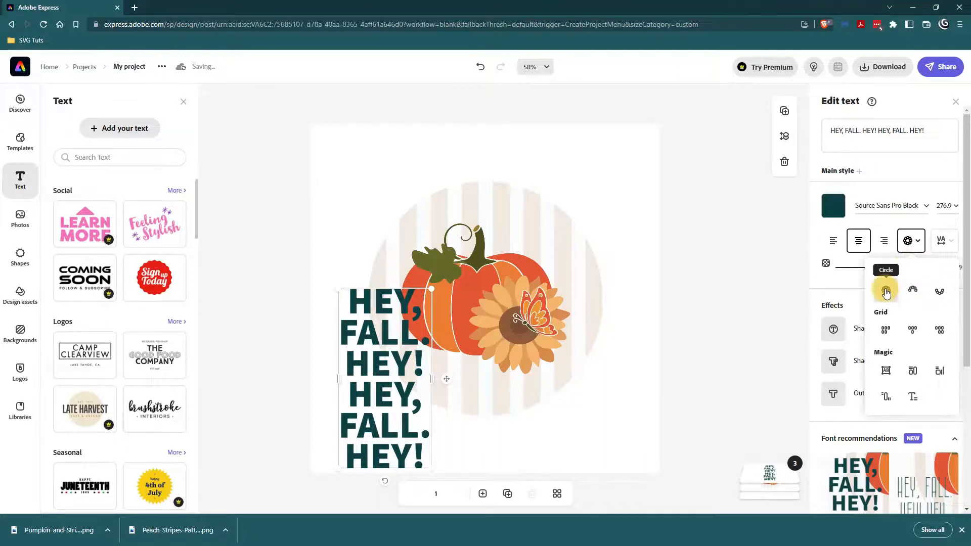
{"action": "left_click", "coordinate": [886, 292]}
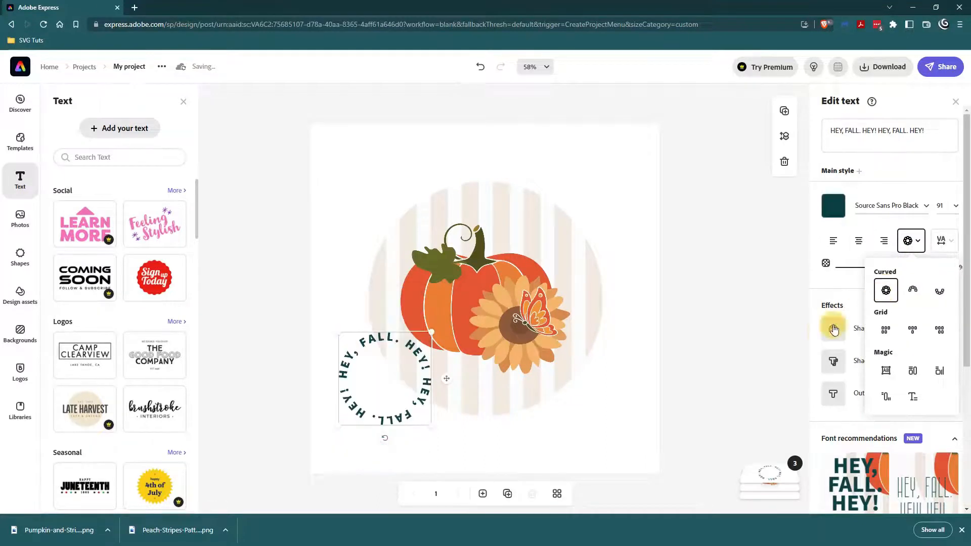
- Move the circular text over the pumpkin artwork and enlarge it to a font size of about 275 so it rings the striped circle
{"action": "left_click_drag", "start_coordinate": [409, 393], "coordinate": [427, 228]}
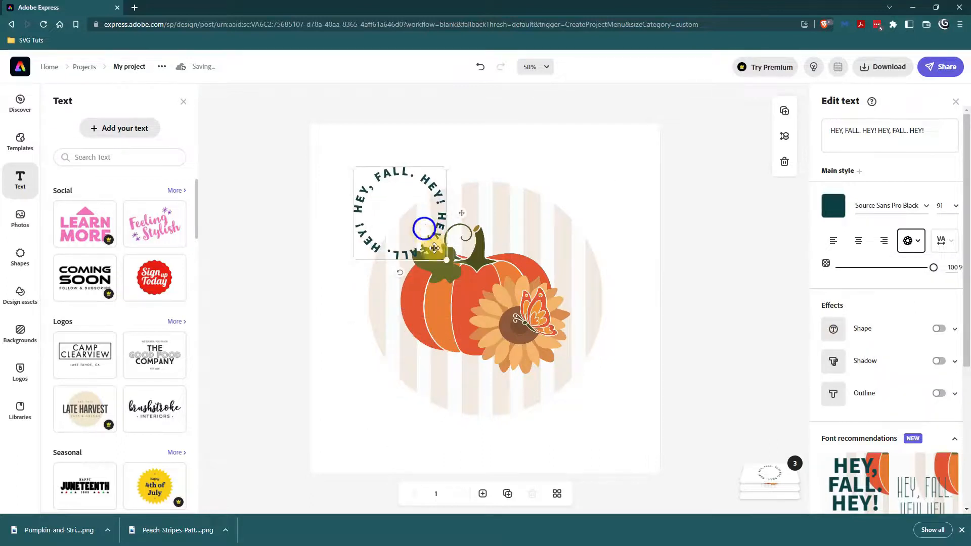
{"action": "left_click_drag", "start_coordinate": [446, 259], "coordinate": [481, 286]}
{"action": "left_click_drag", "start_coordinate": [534, 312], "coordinate": [634, 423]}
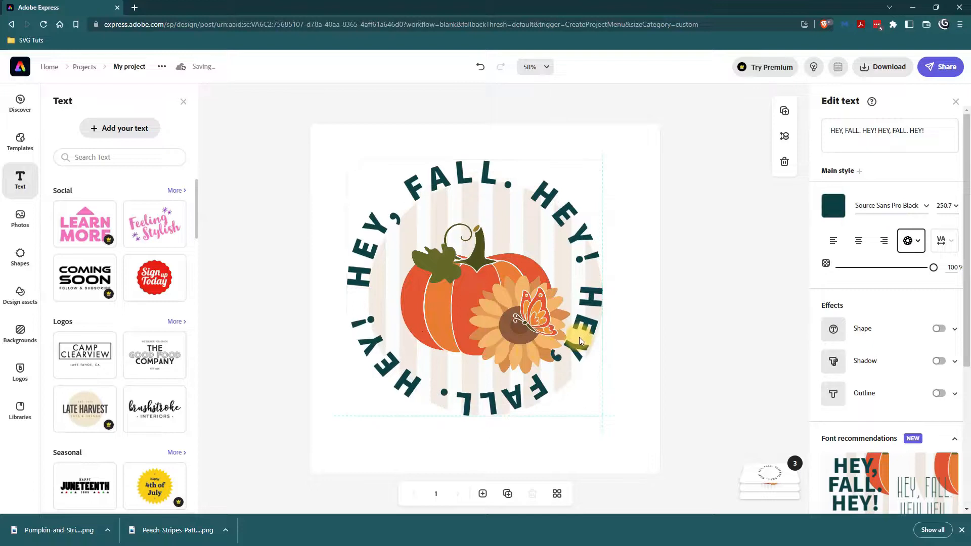
{"action": "left_click_drag", "start_coordinate": [612, 423], "coordinate": [633, 435]}
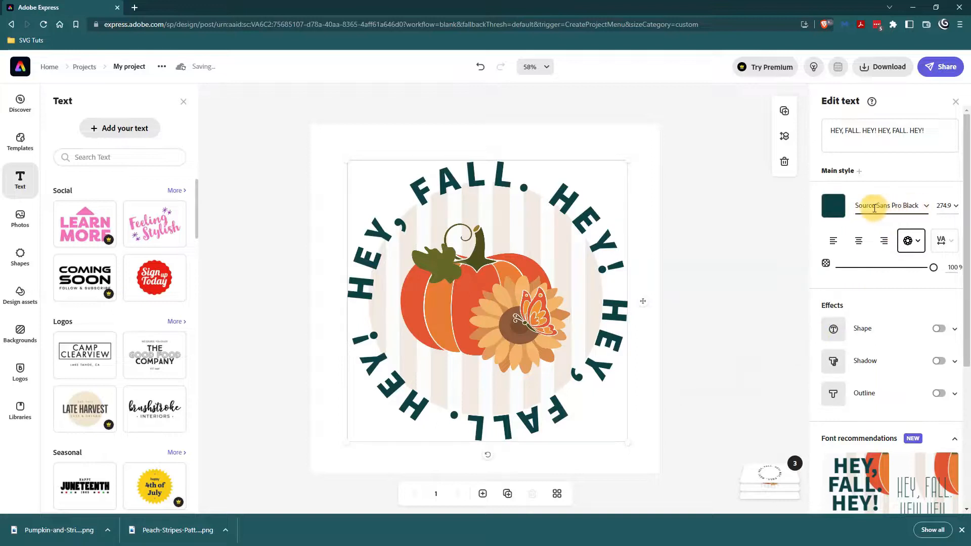
- Change the circular text's font to Open Sans Extrabold
{"action": "left_click", "coordinate": [875, 208]}
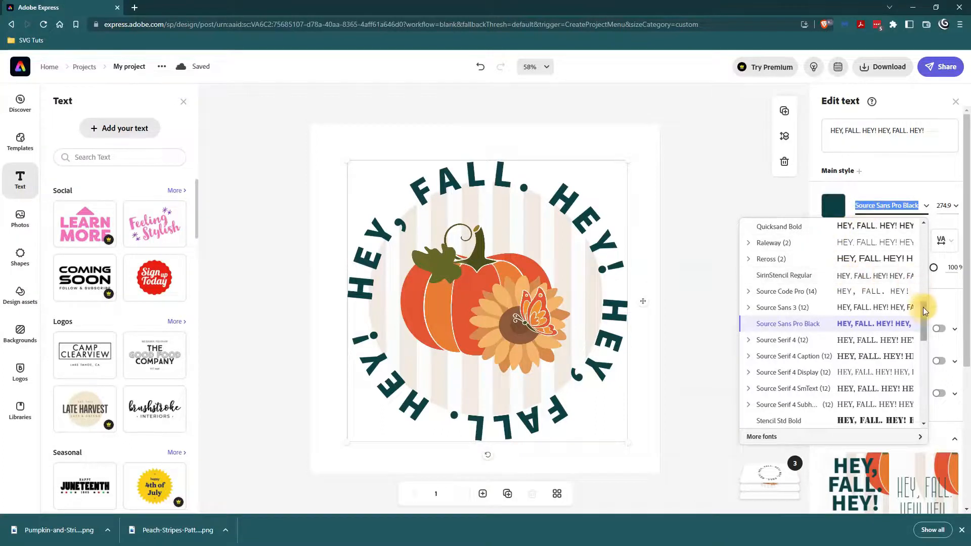
{"action": "scroll", "coordinate": [923, 308], "scroll_direction": "up", "scroll_amount": 4}
{"action": "scroll", "coordinate": [921, 286], "scroll_direction": "up", "scroll_amount": 1}
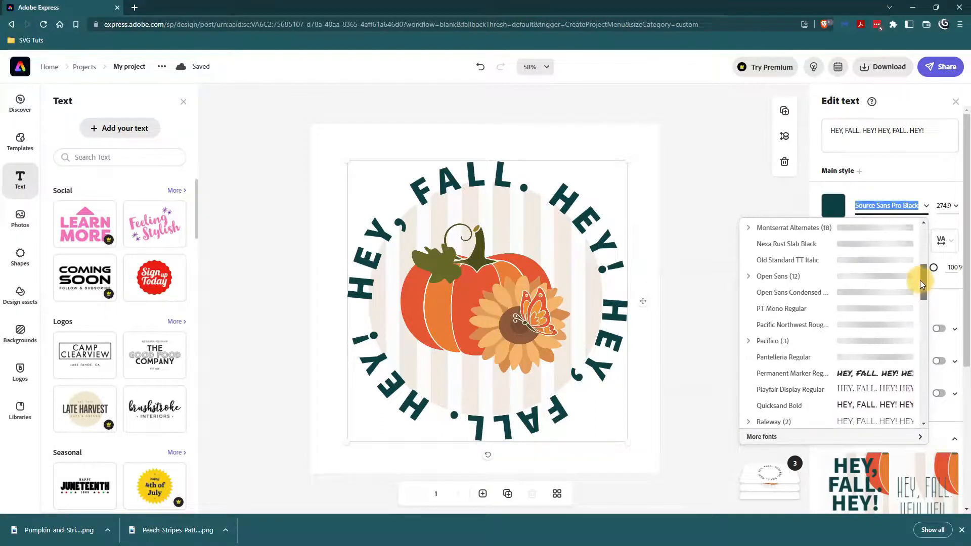
{"action": "left_click", "coordinate": [749, 277]}
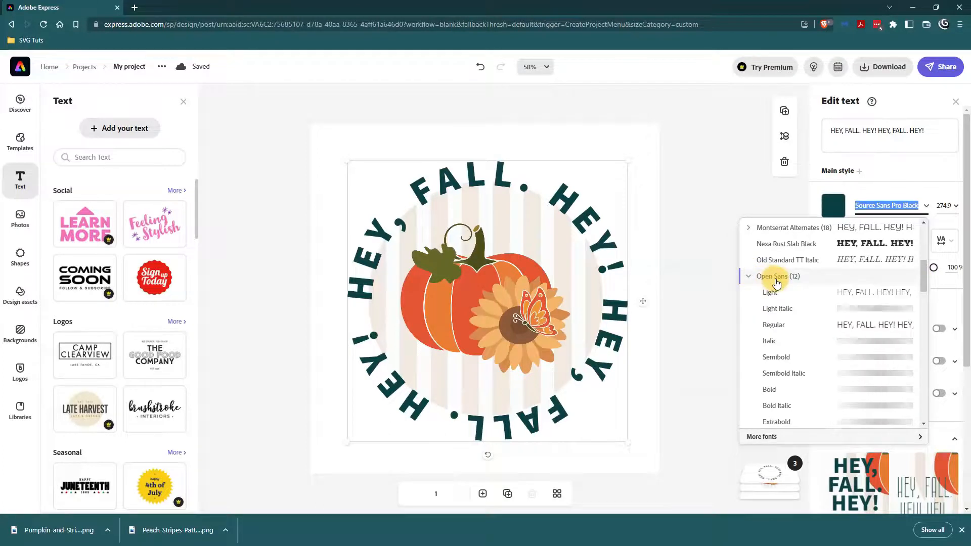
{"action": "left_click_drag", "start_coordinate": [921, 274], "coordinate": [926, 288]}
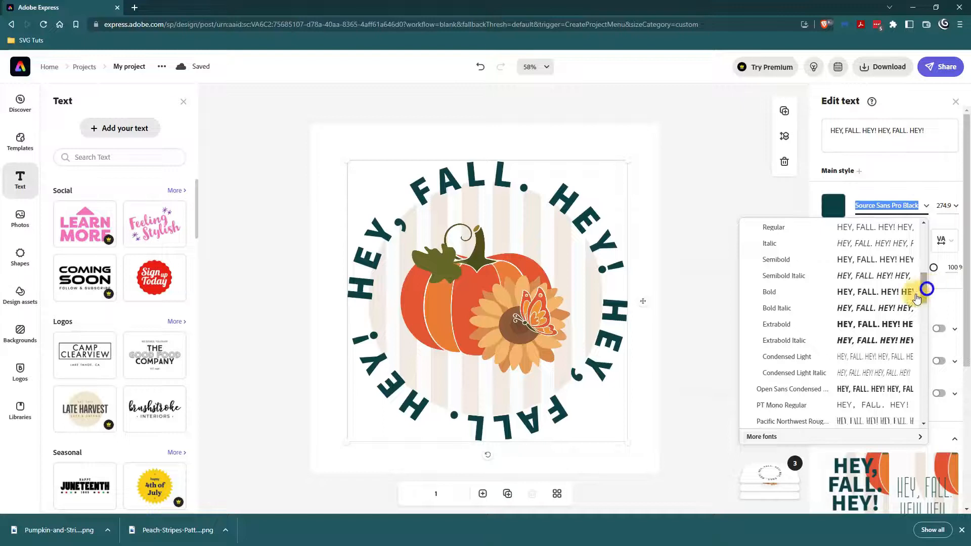
{"action": "left_click", "coordinate": [868, 330]}
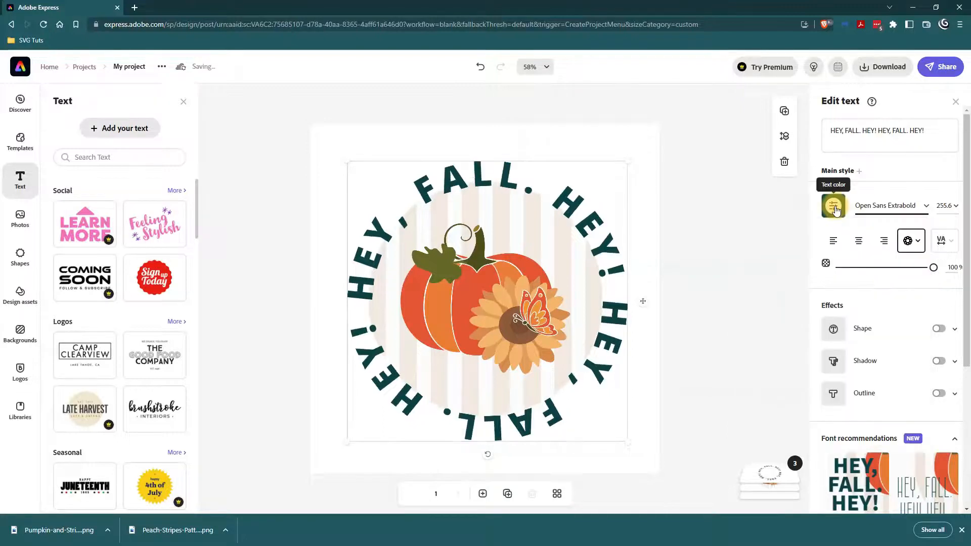
- Recolour the circular text with the brown 7D4E2F sampled from the centre of the sunflower
{"action": "left_click", "coordinate": [834, 206]}
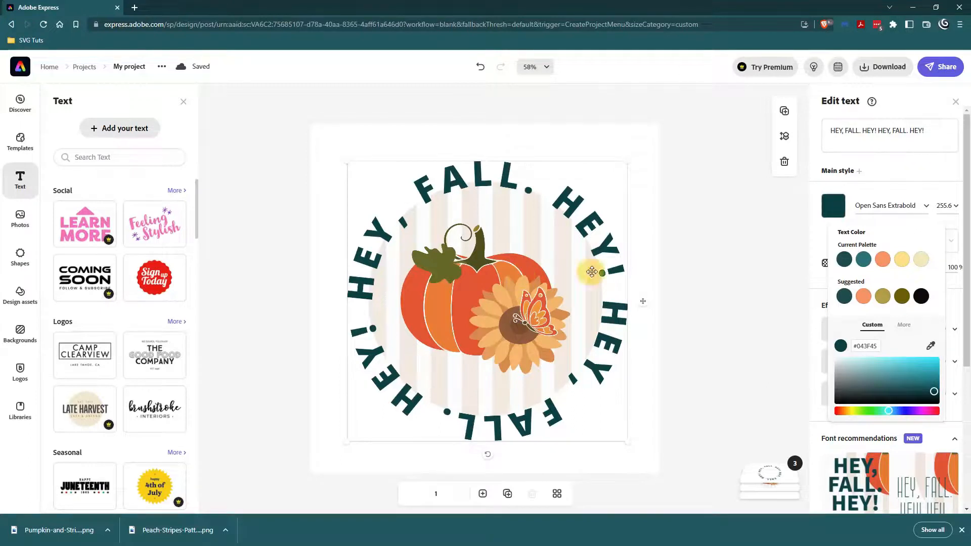
{"action": "left_click", "coordinate": [931, 348]}
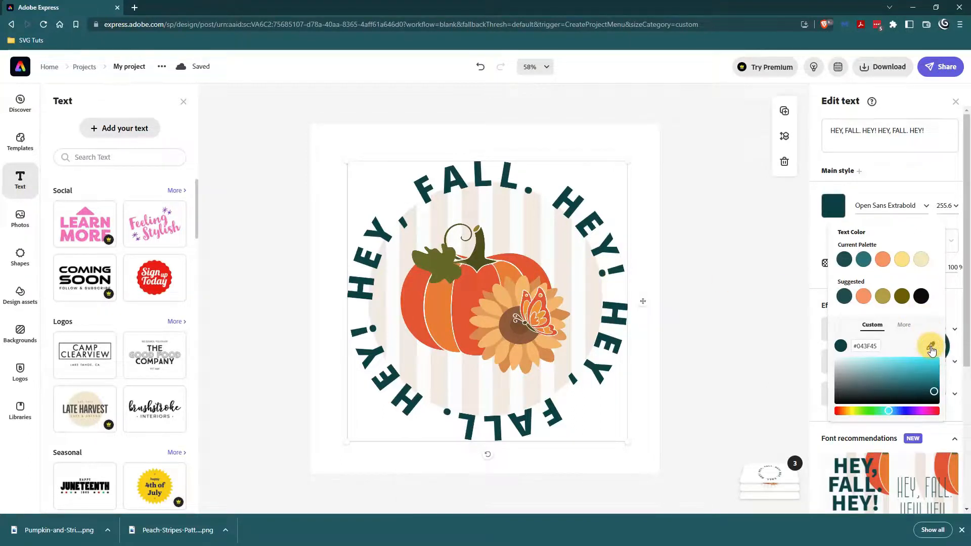
{"action": "left_click", "coordinate": [520, 328]}
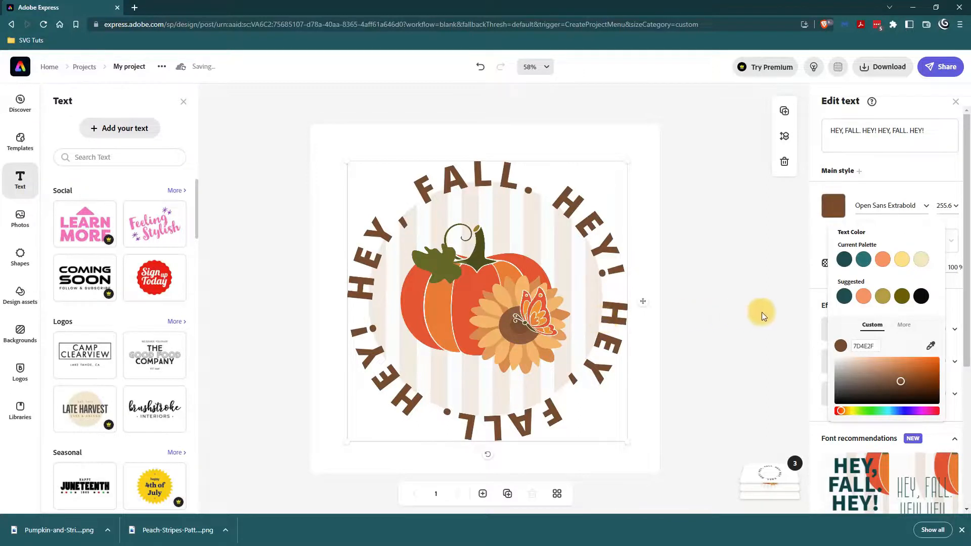
{"action": "left_click", "coordinate": [883, 187]}
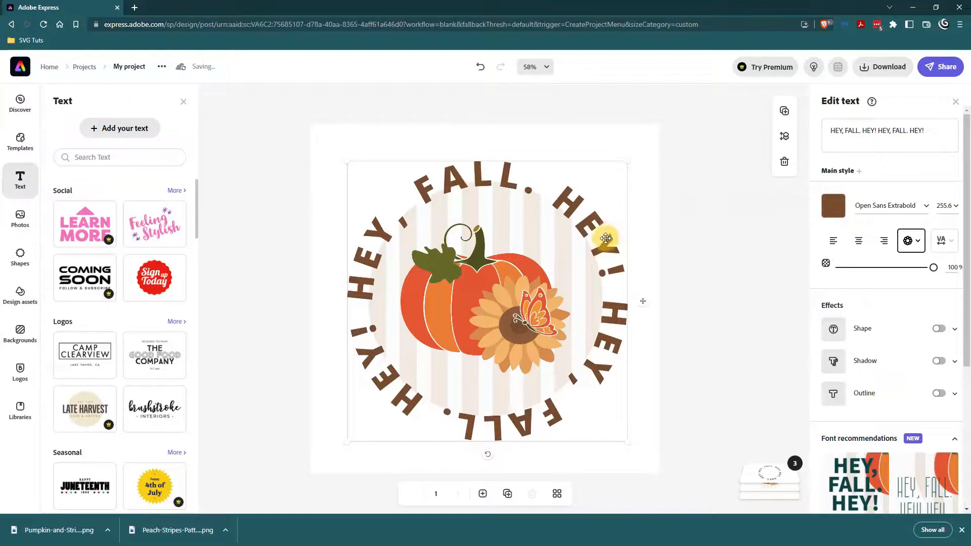
- Enlarge the circular text slightly to a font size of about 261, centre it on the page around the striped circle, and deselect it
{"action": "left_click_drag", "start_coordinate": [609, 241], "coordinate": [610, 232]}
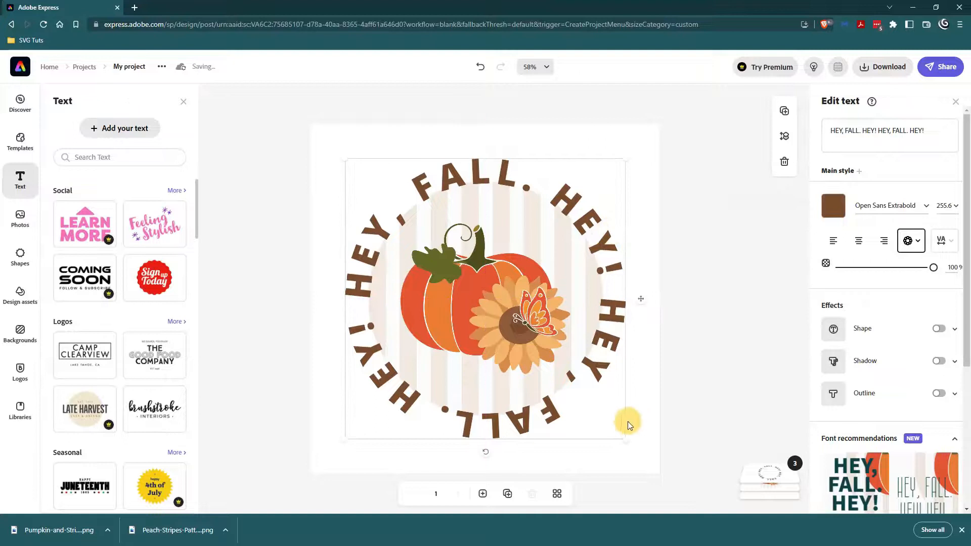
{"action": "left_click_drag", "start_coordinate": [621, 439], "coordinate": [632, 448]}
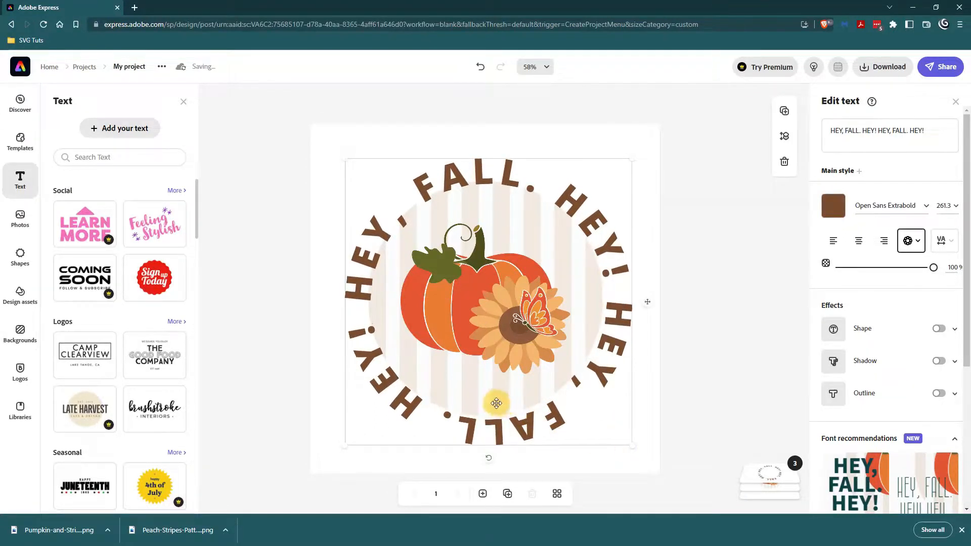
{"action": "left_click_drag", "start_coordinate": [598, 375], "coordinate": [594, 372]}
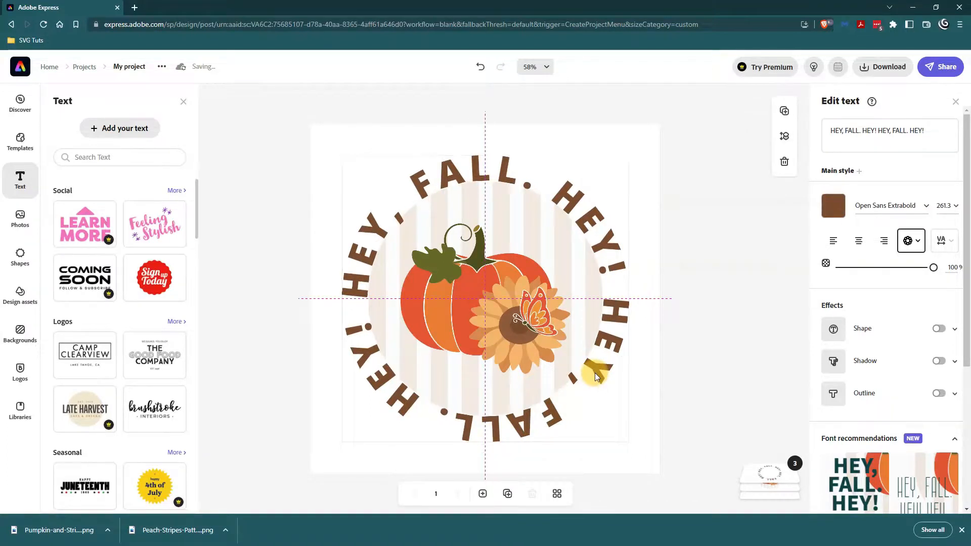
{"action": "left_click_drag", "start_coordinate": [594, 372], "coordinate": [595, 372]}
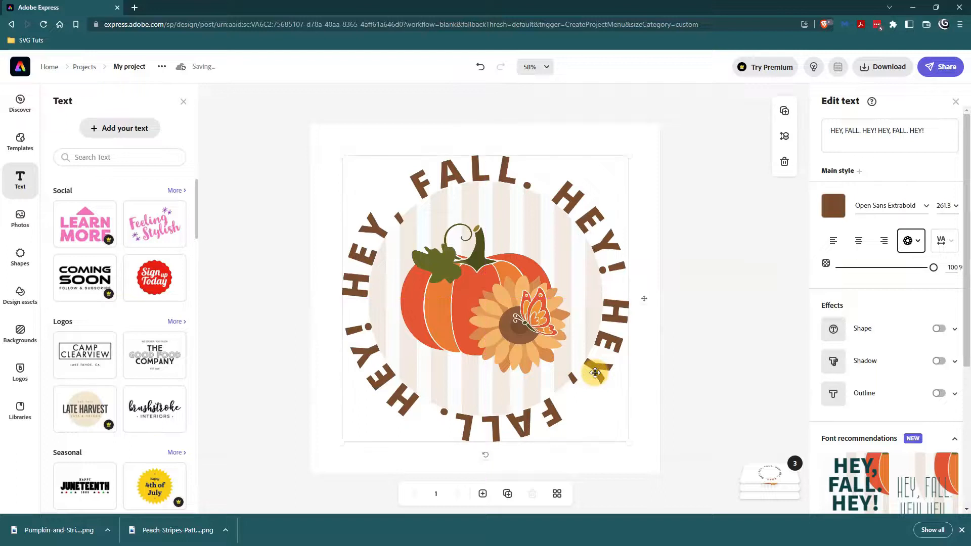
{"action": "left_click", "coordinate": [672, 374]}
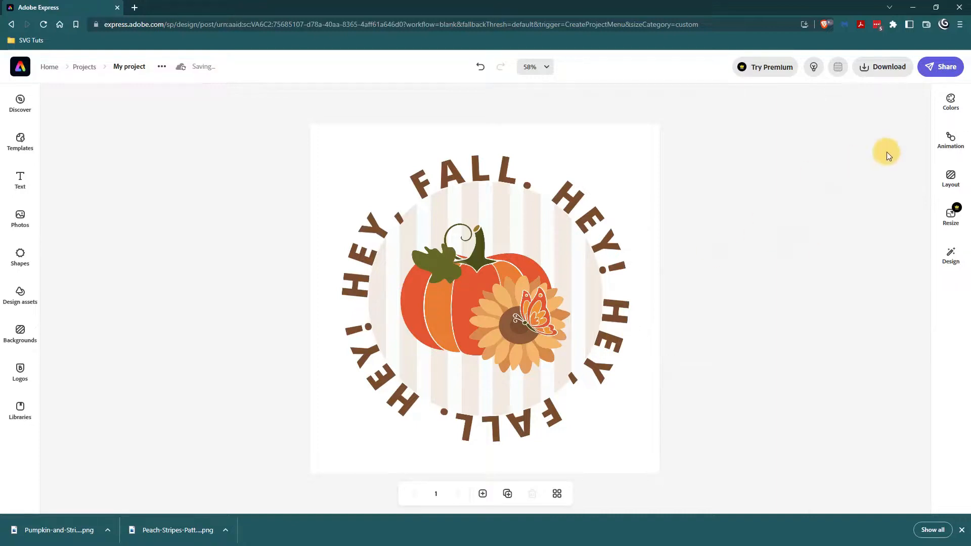
- Download the design as a PNG with transparent background, saved as Hey-Fall-Hey-Final in the Hey Fall Hey folder
{"action": "left_click", "coordinate": [892, 68]}
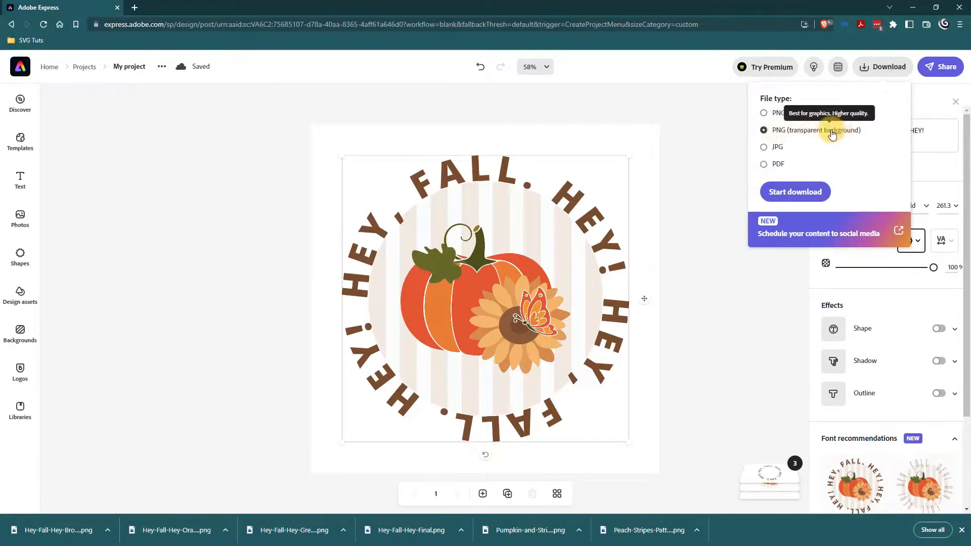
{"action": "left_click", "coordinate": [787, 194]}
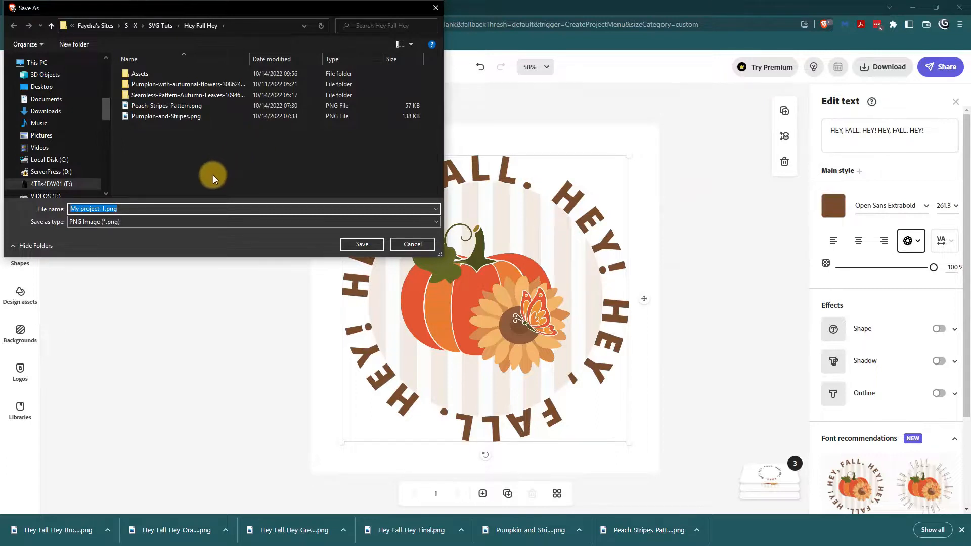
{"action": "type", "text": "Hey"}
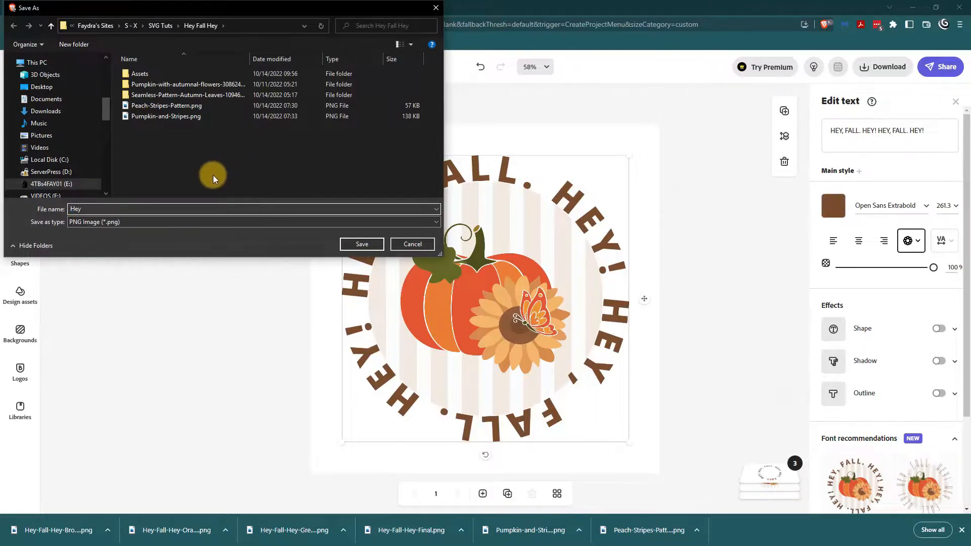
{"action": "type", "text": "-Fall-Hey-Final"}
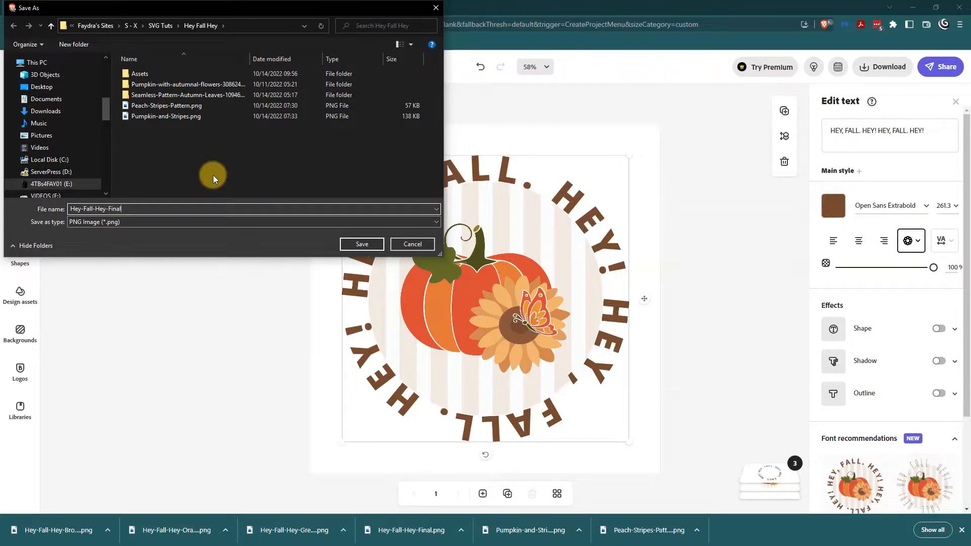
{"action": "key", "text": "Return"}
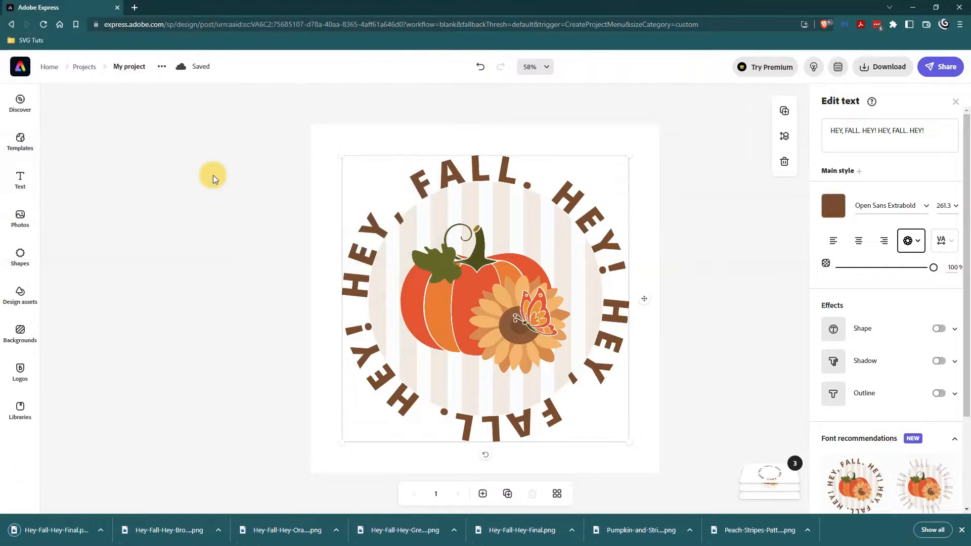